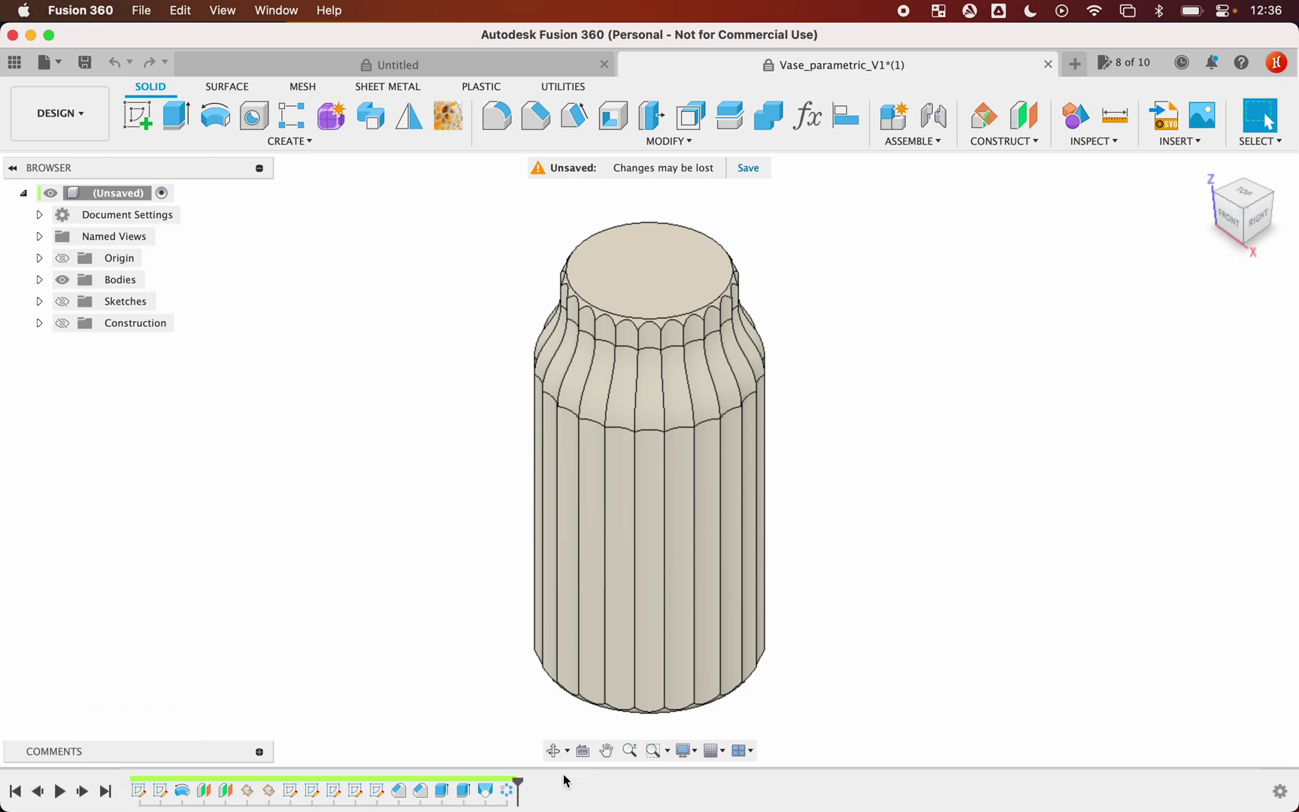
Drag the timeline marker back to the very start of the vase's design history.
mouse_move(517, 778)
mouse_down()
mouse_move(124, 776)
mouse_move(493, 778)
mouse_move(508, 794)
mouse_up()
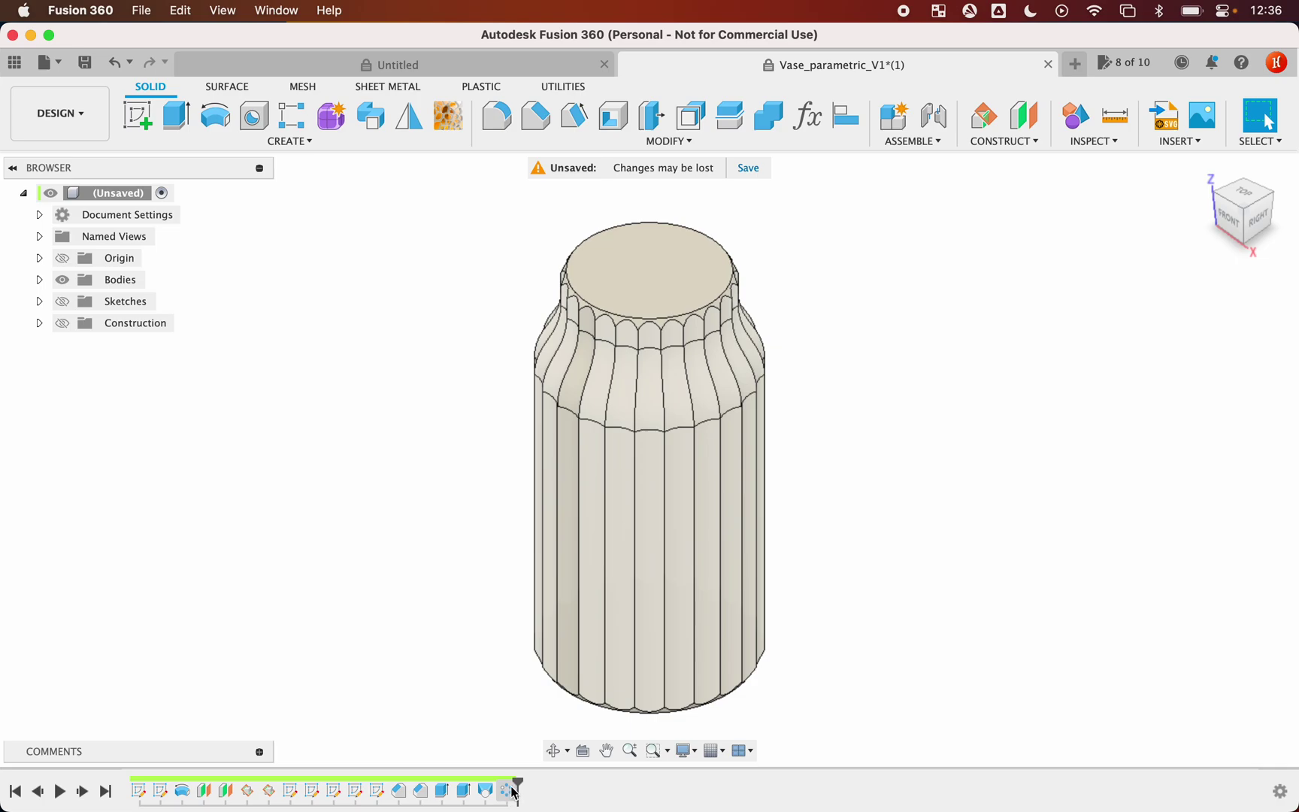
Step the timeline back before the radial pattern to inspect the lone groove, then restore all grooves.
drag(516, 783, 499, 785)
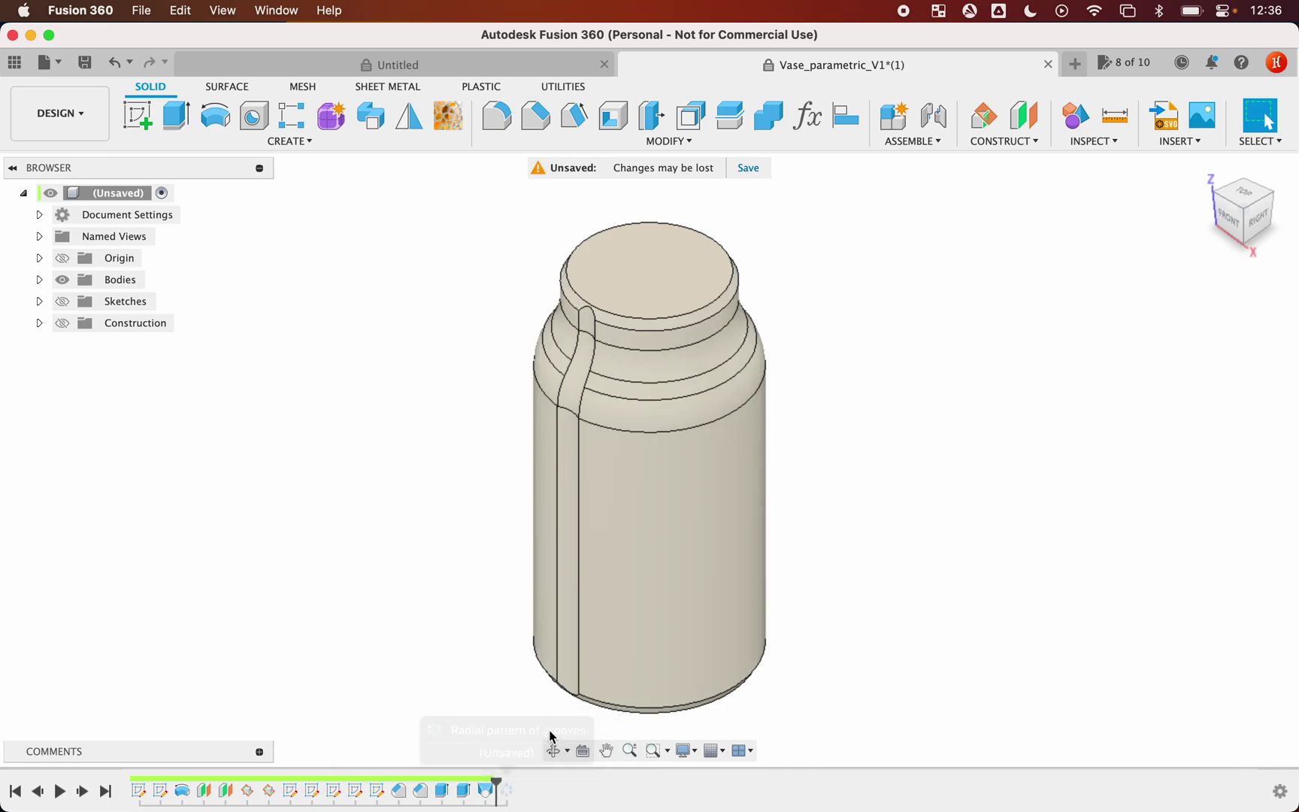
middle_drag(630, 521, 376, 461)
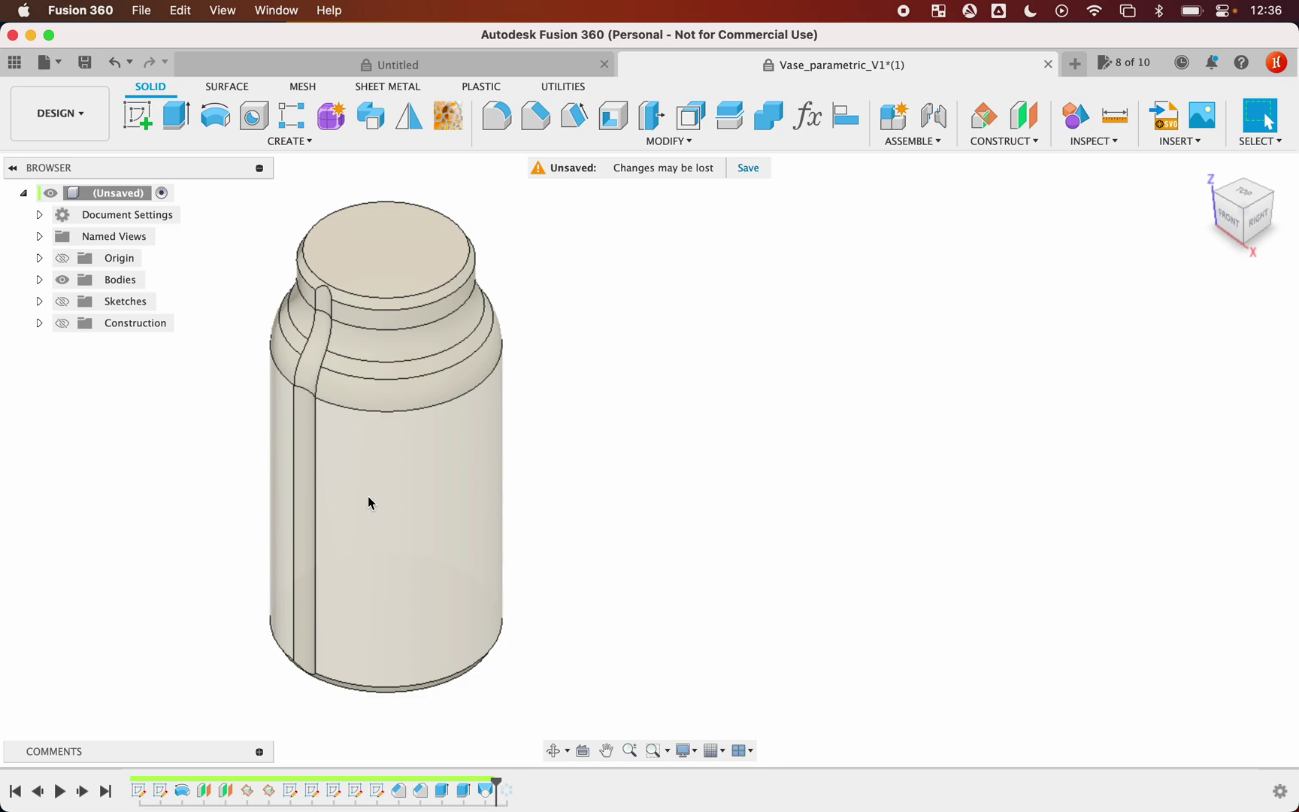
shift+middle_drag(359, 495, 427, 482)
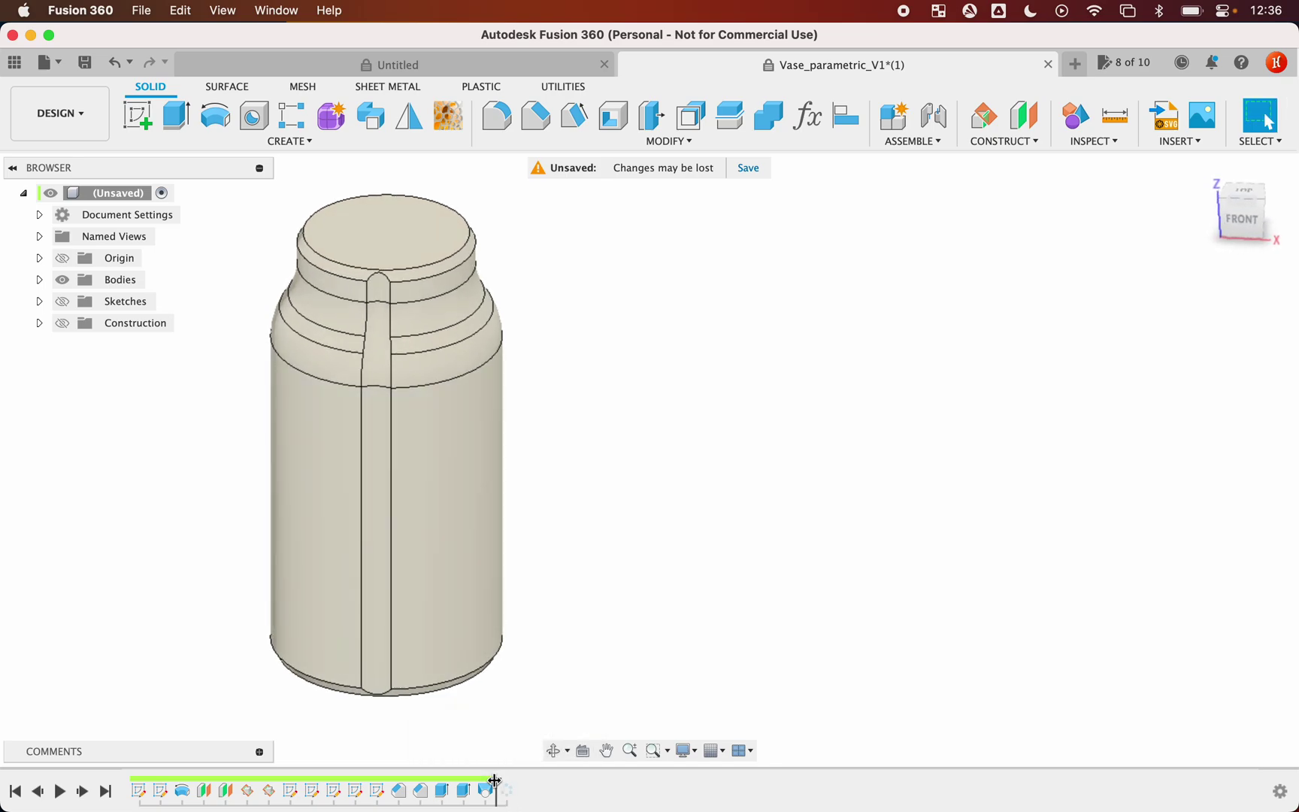
drag(497, 783, 518, 783)
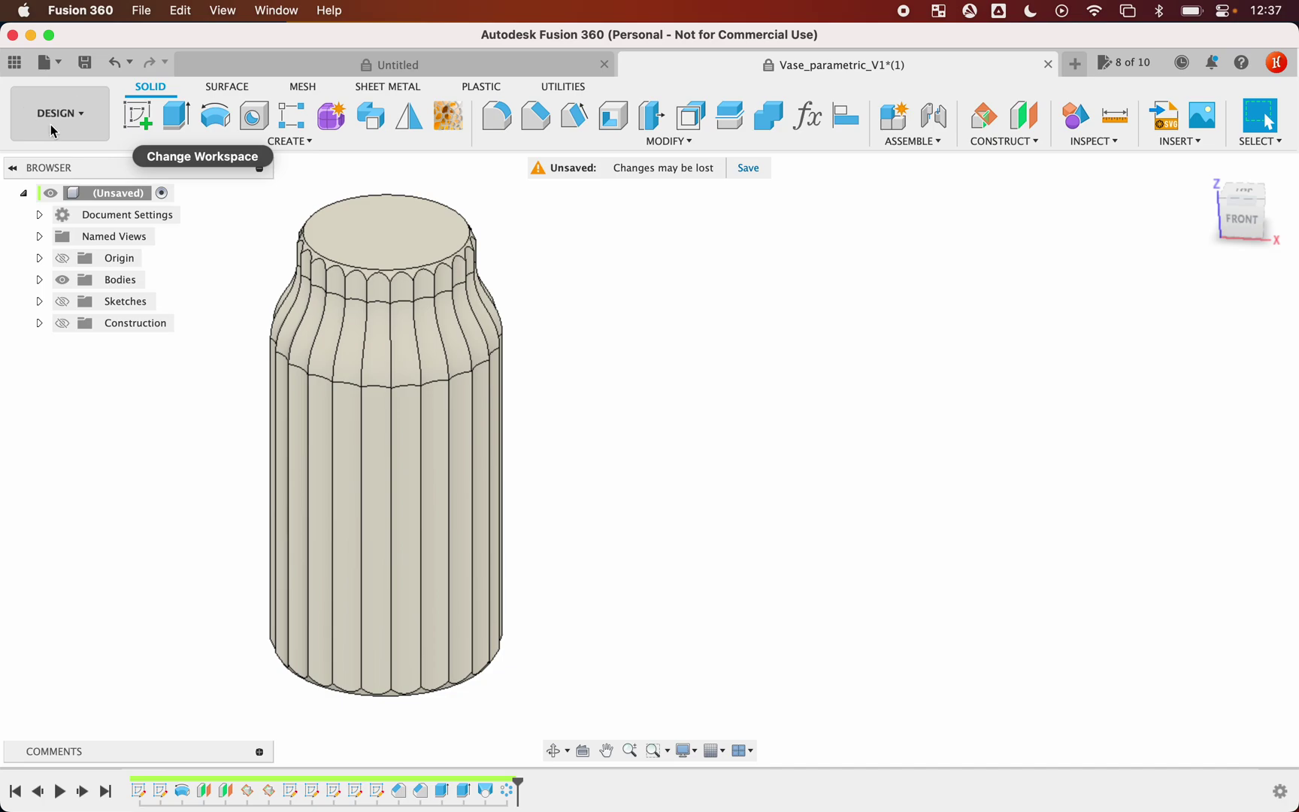
click(99, 124)
Open the Change Parameters dialog from the S shortcuts box, after checking its Modify menu pin options.
click(98, 122)
click(607, 146)
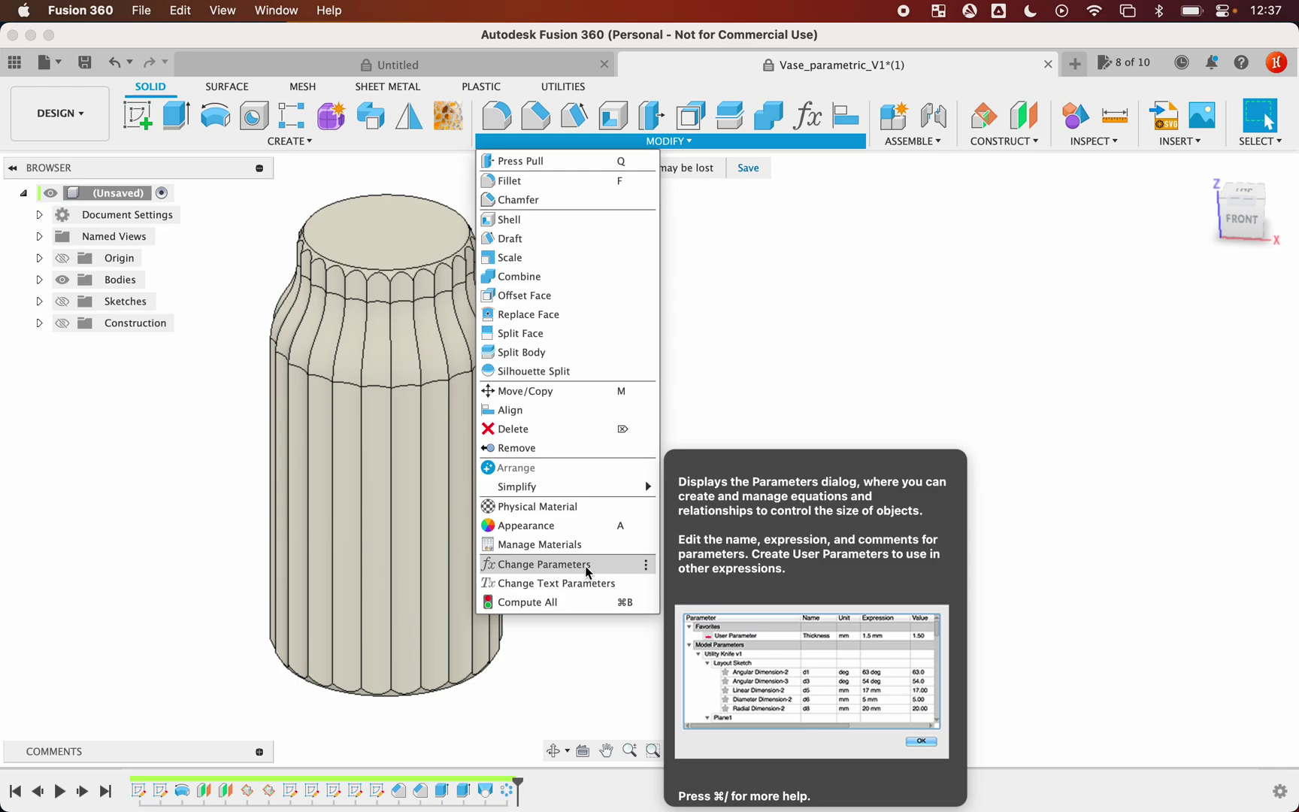
click(646, 565)
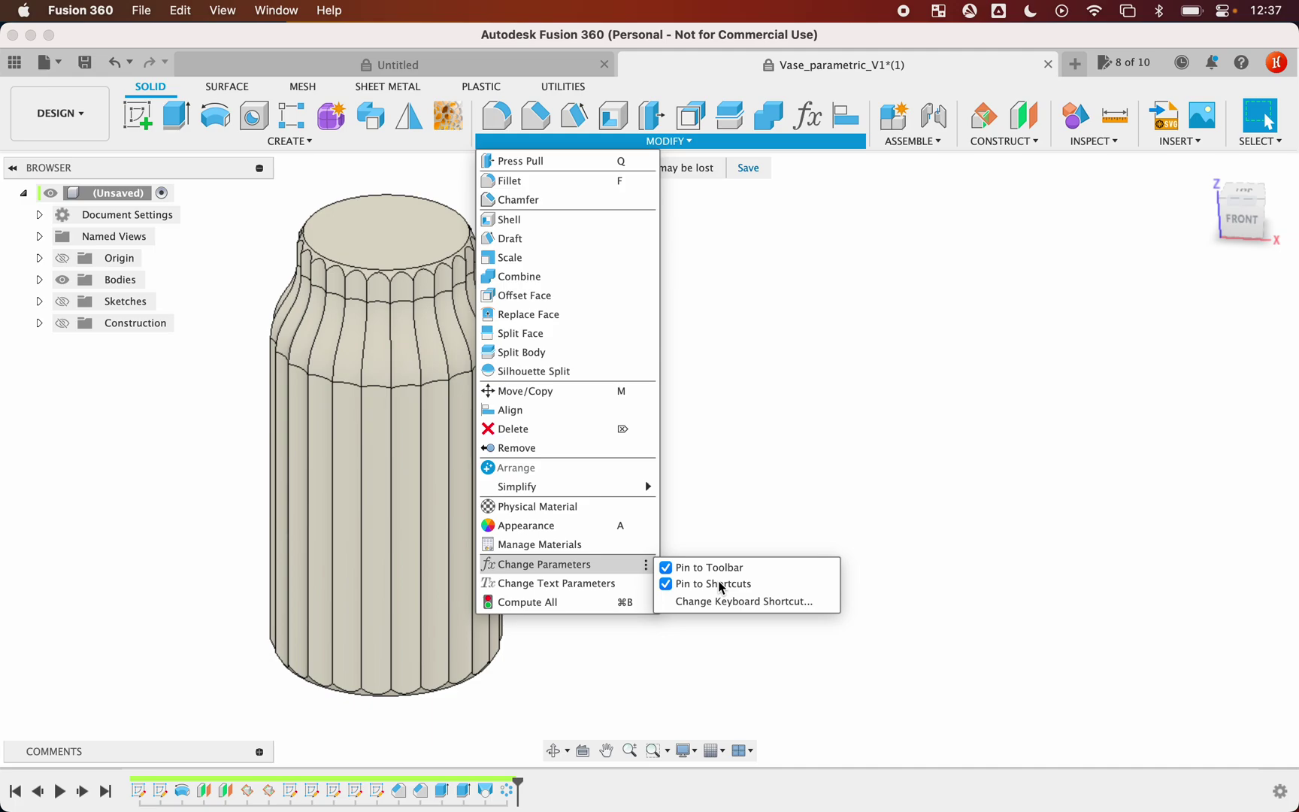
click(755, 445)
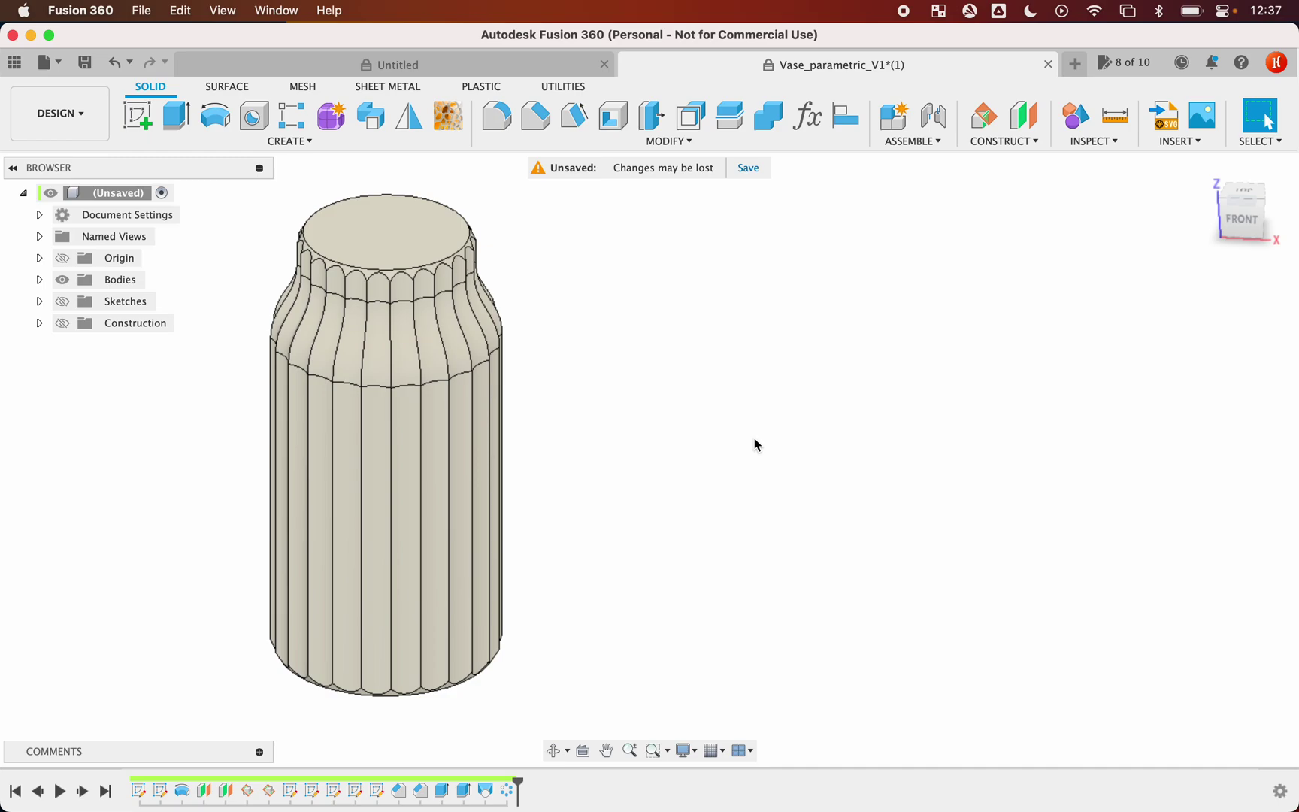
key(s)
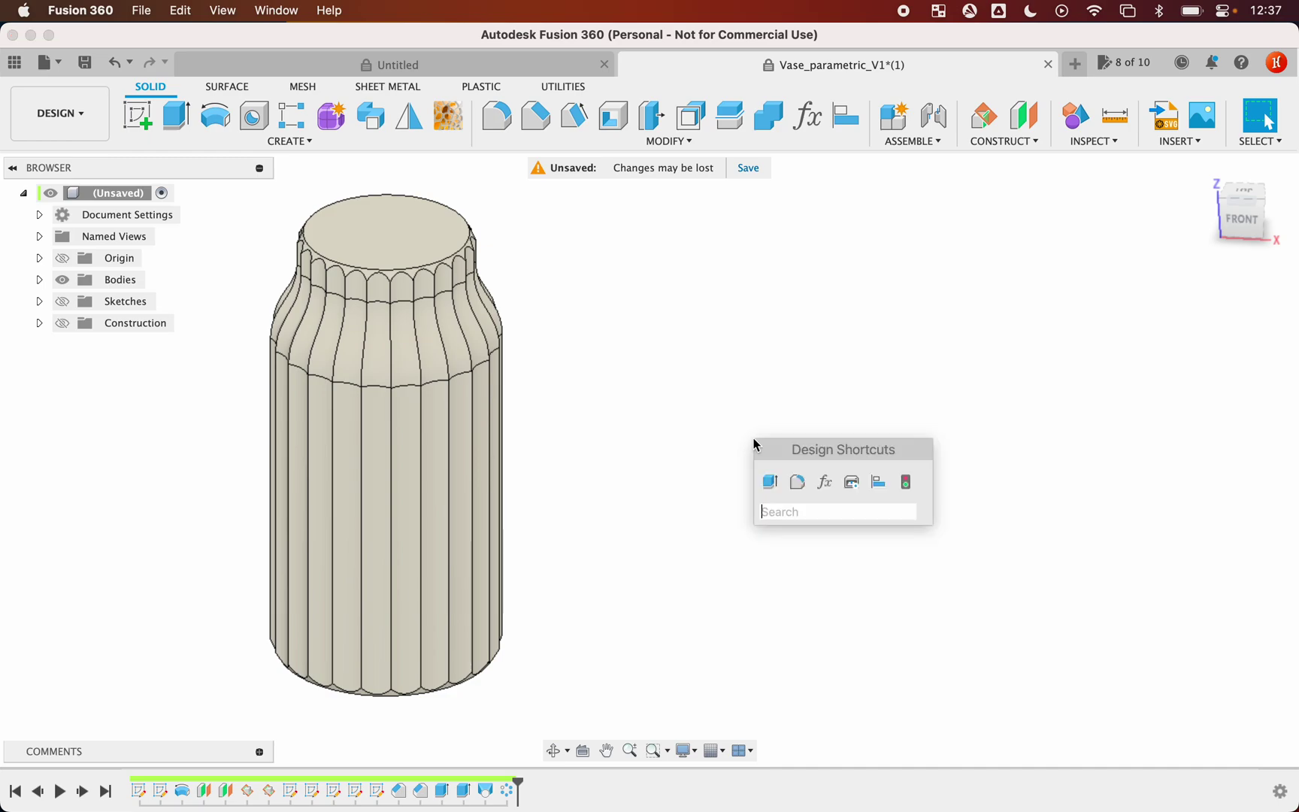
click(825, 482)
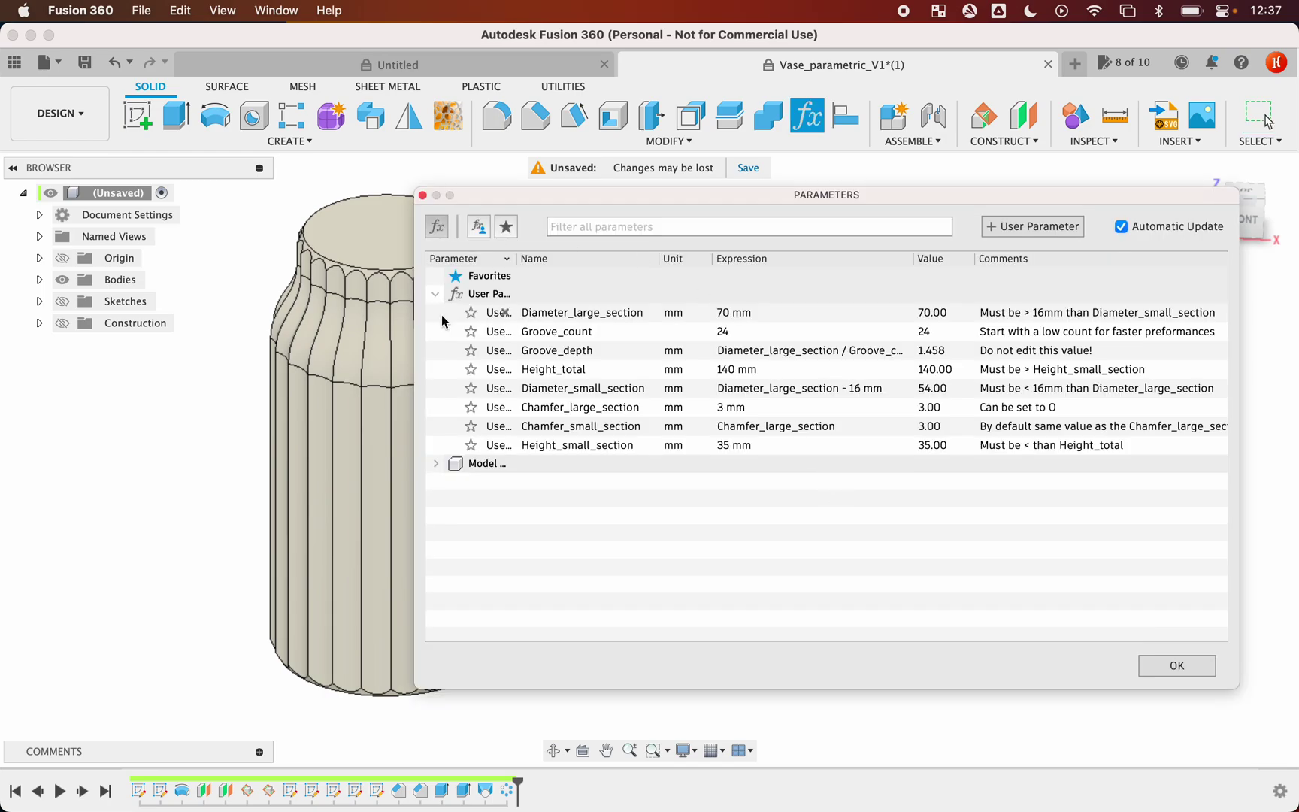
Shift the vase left, collapse the Browser and widen the Parameter column.
middle_drag(315, 319, 178, 359)
click(13, 167)
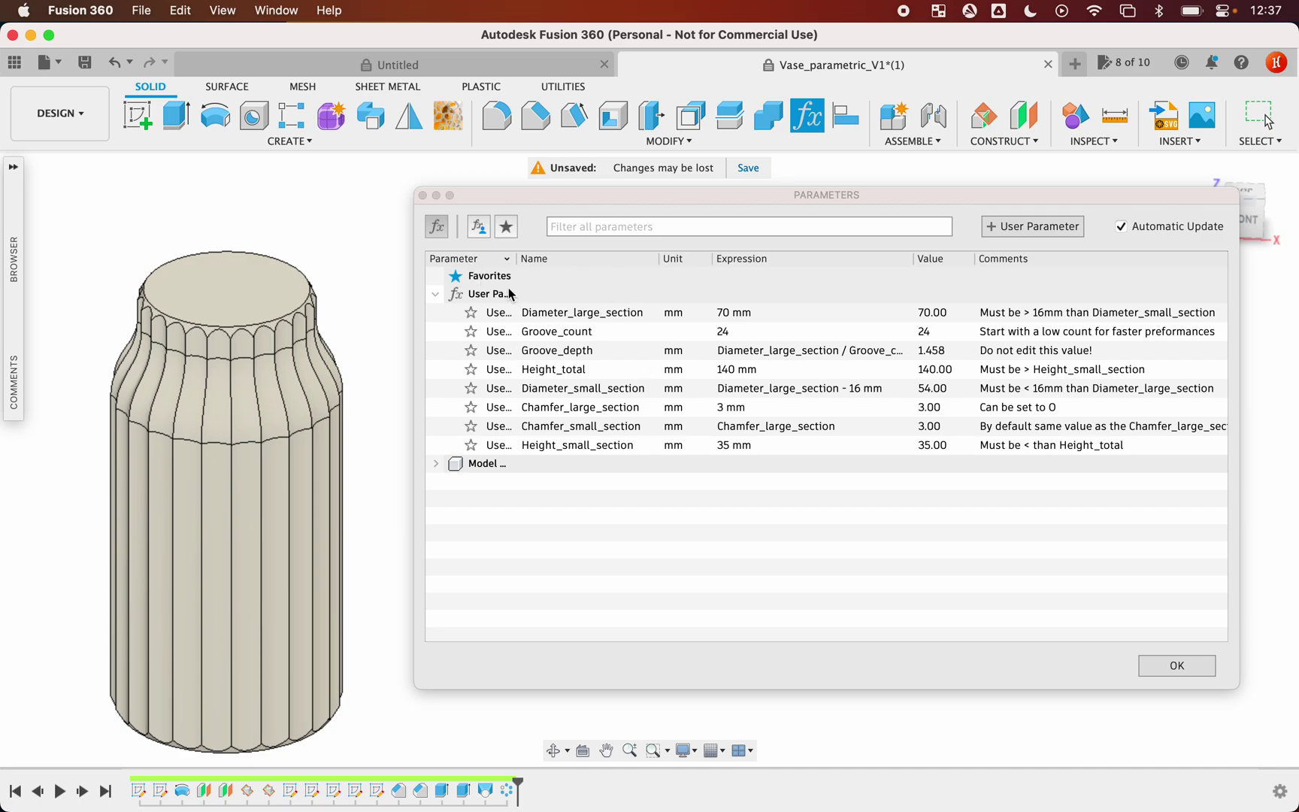
drag(516, 258, 569, 269)
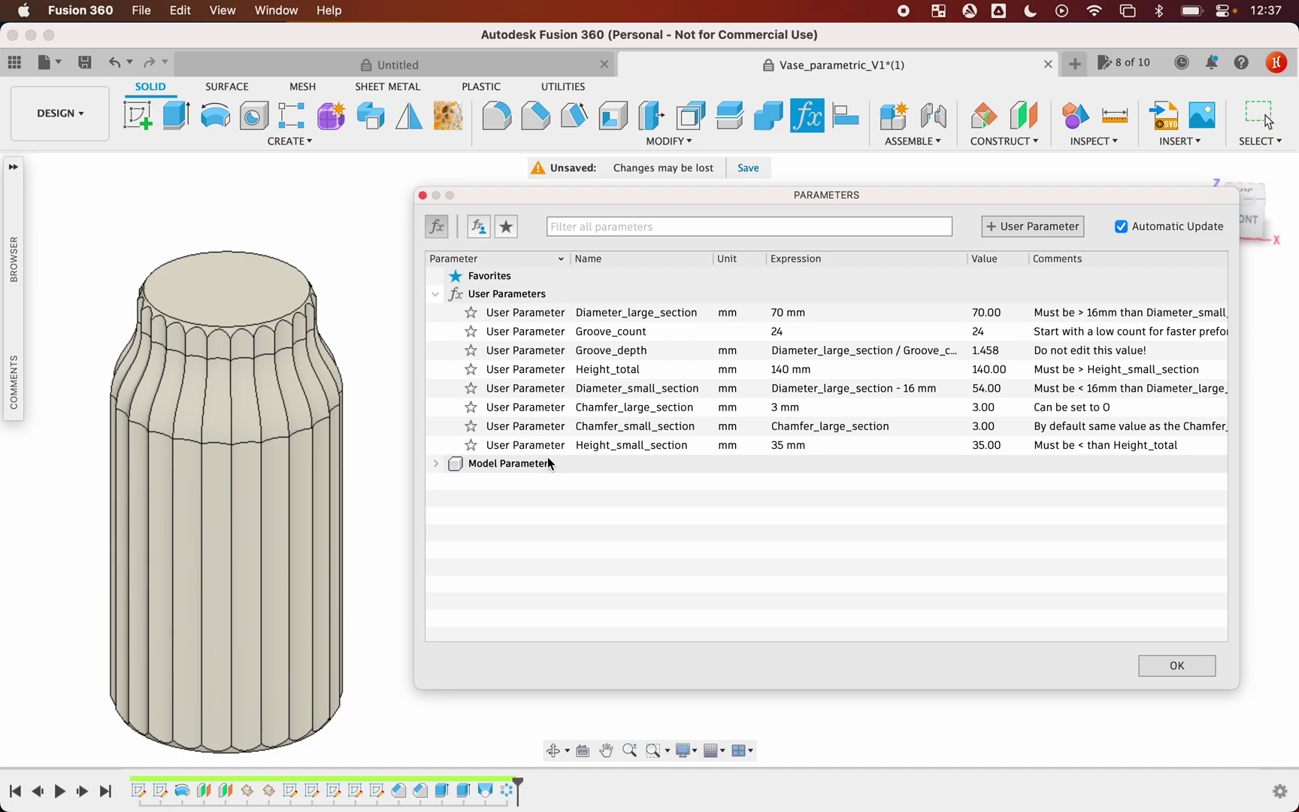
Sort the user parameters alphabetically by name, after briefly expanding Model Parameters.
click(437, 464)
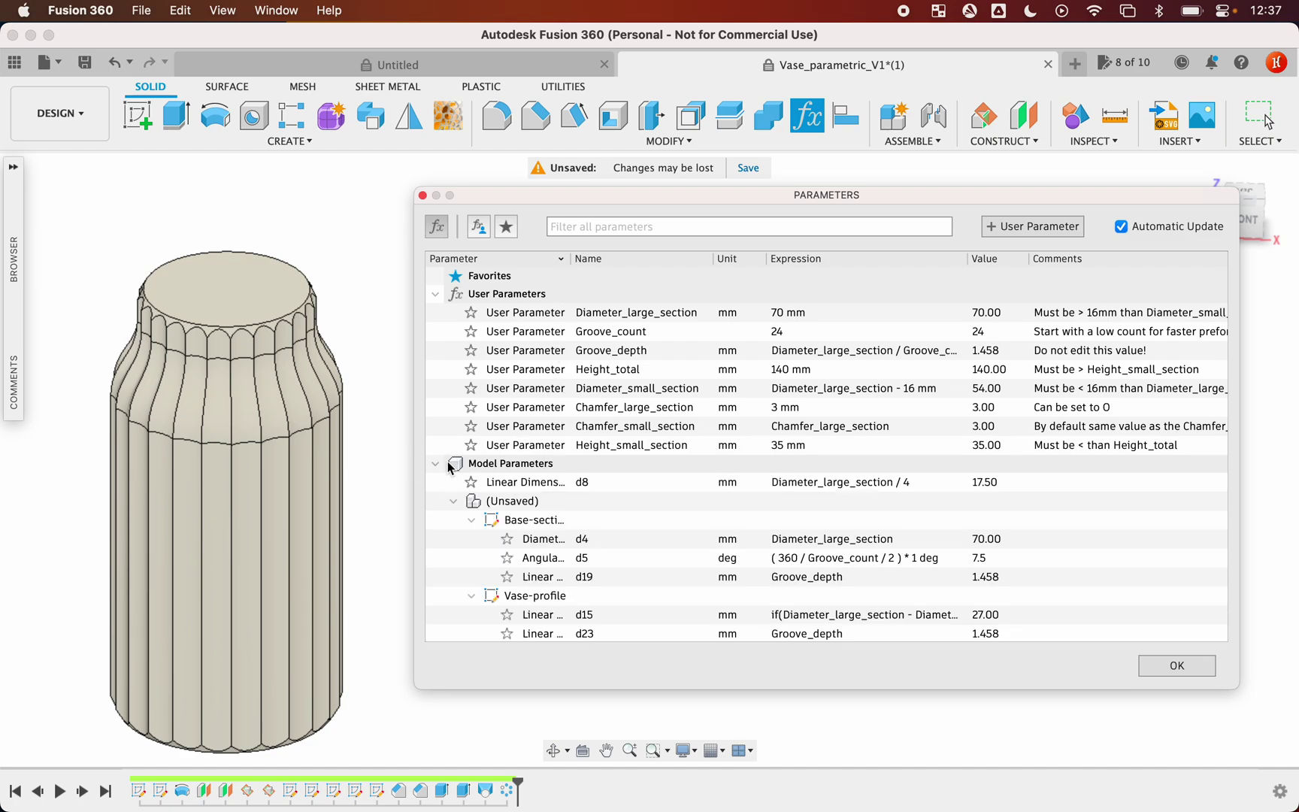
scroll(583, 525, down, 5)
scroll(582, 525, up, 3)
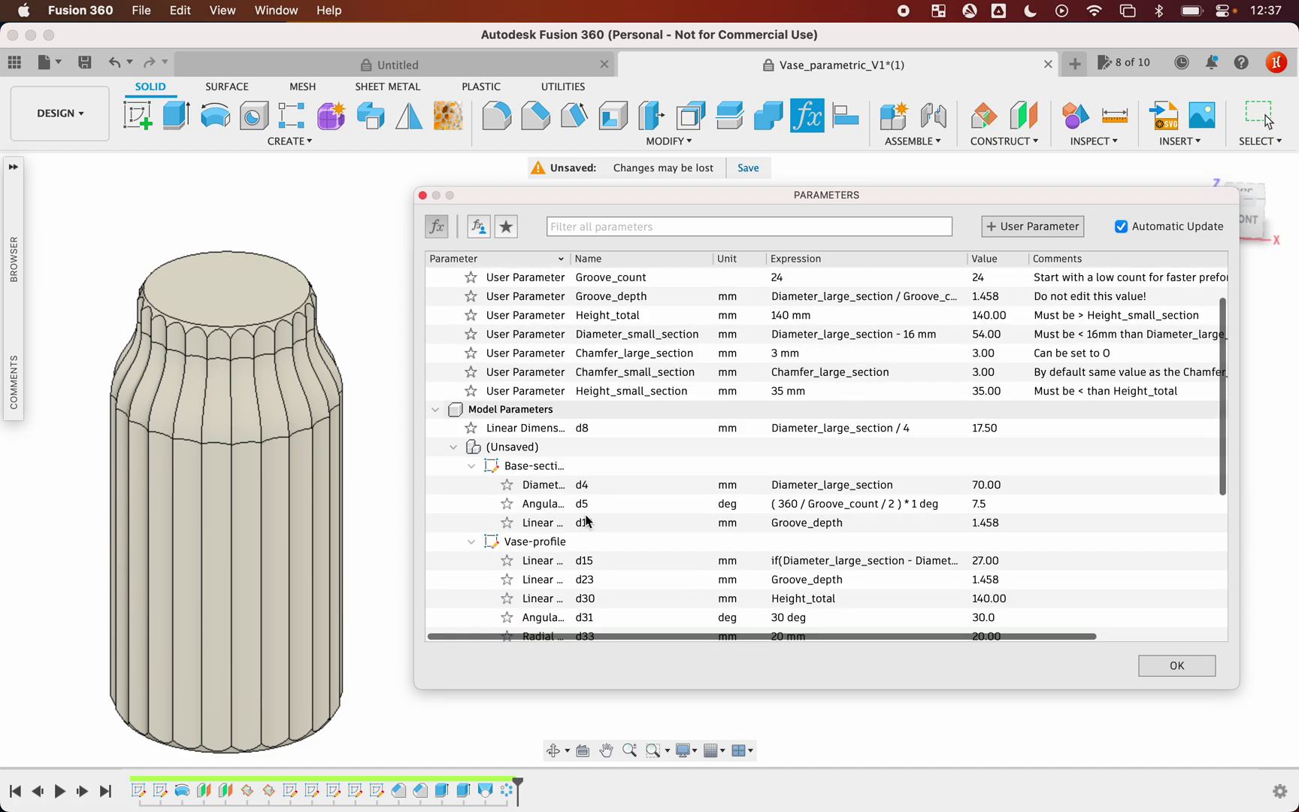
click(435, 409)
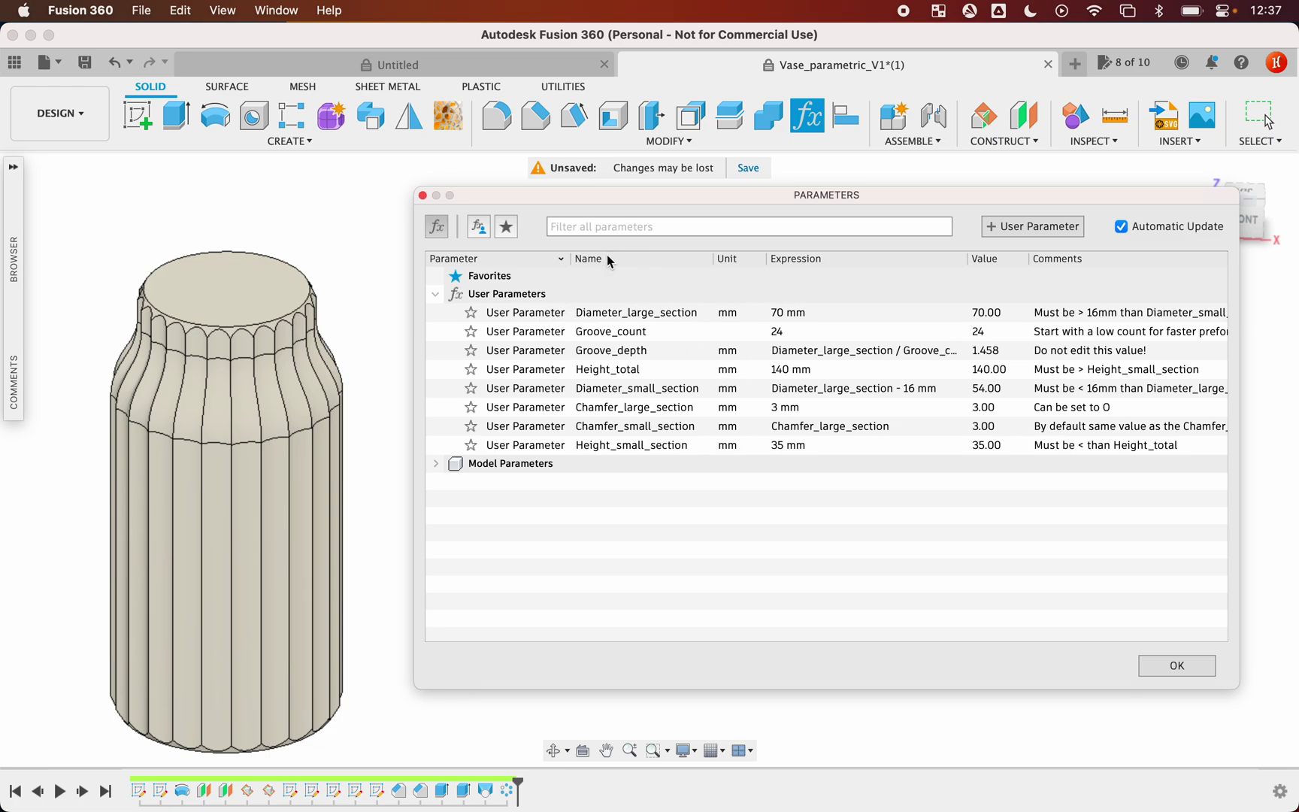
click(641, 263)
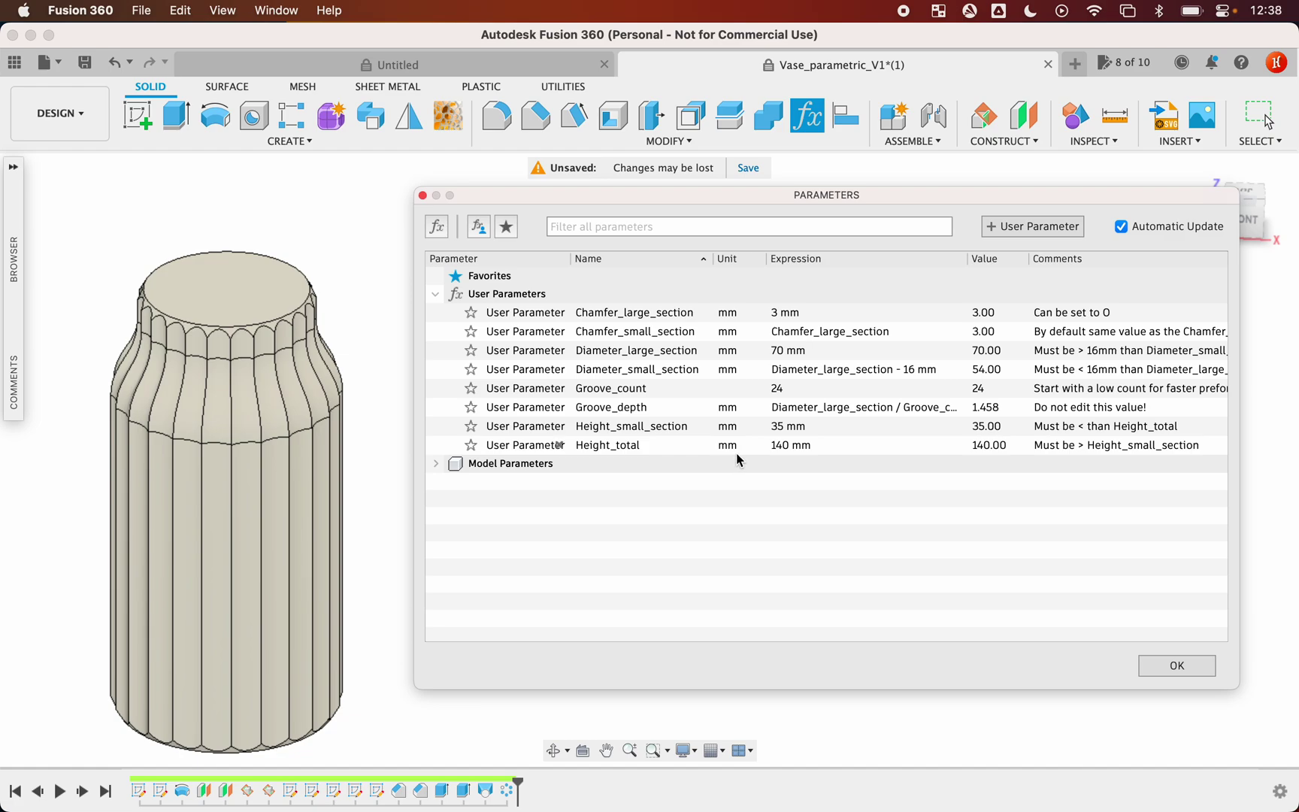
click(603, 448)
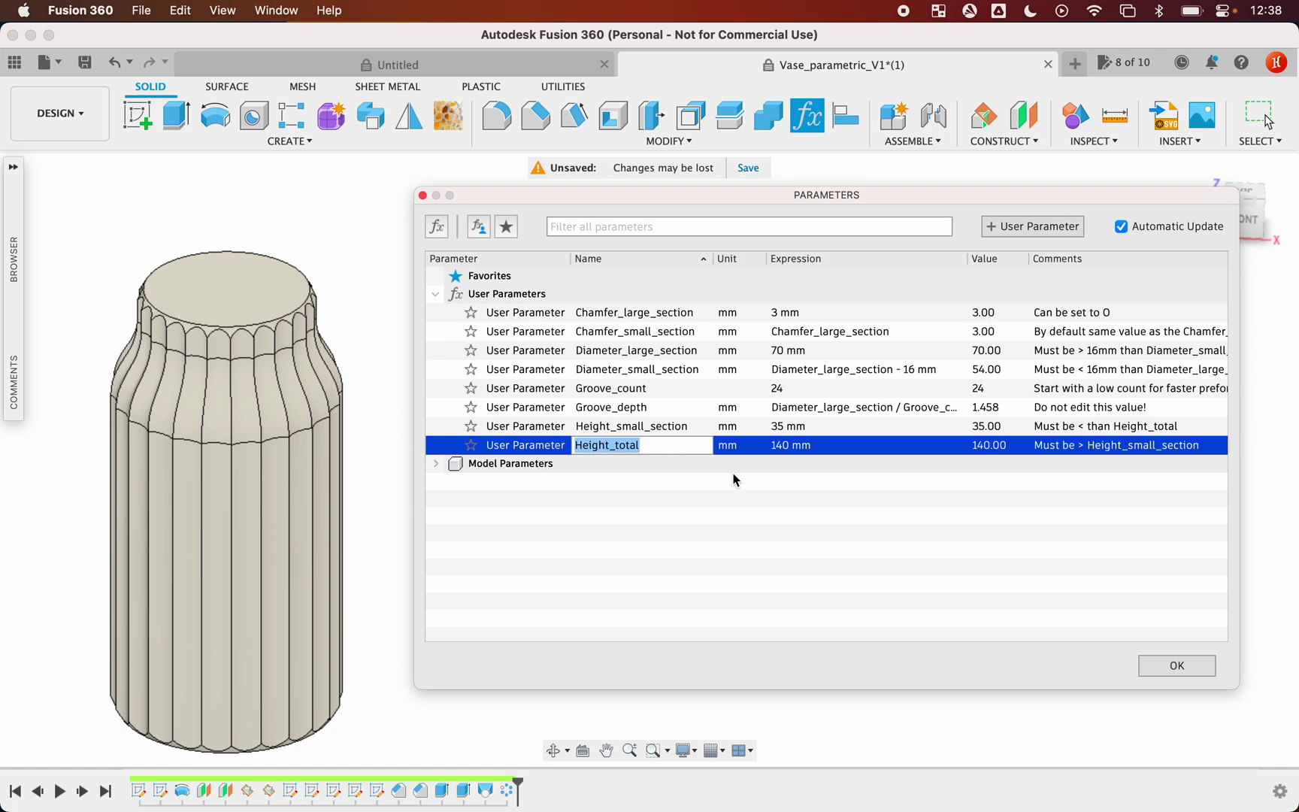
Set Height_total to 200 mm and orbit to view the taller vase.
double_click(779, 445)
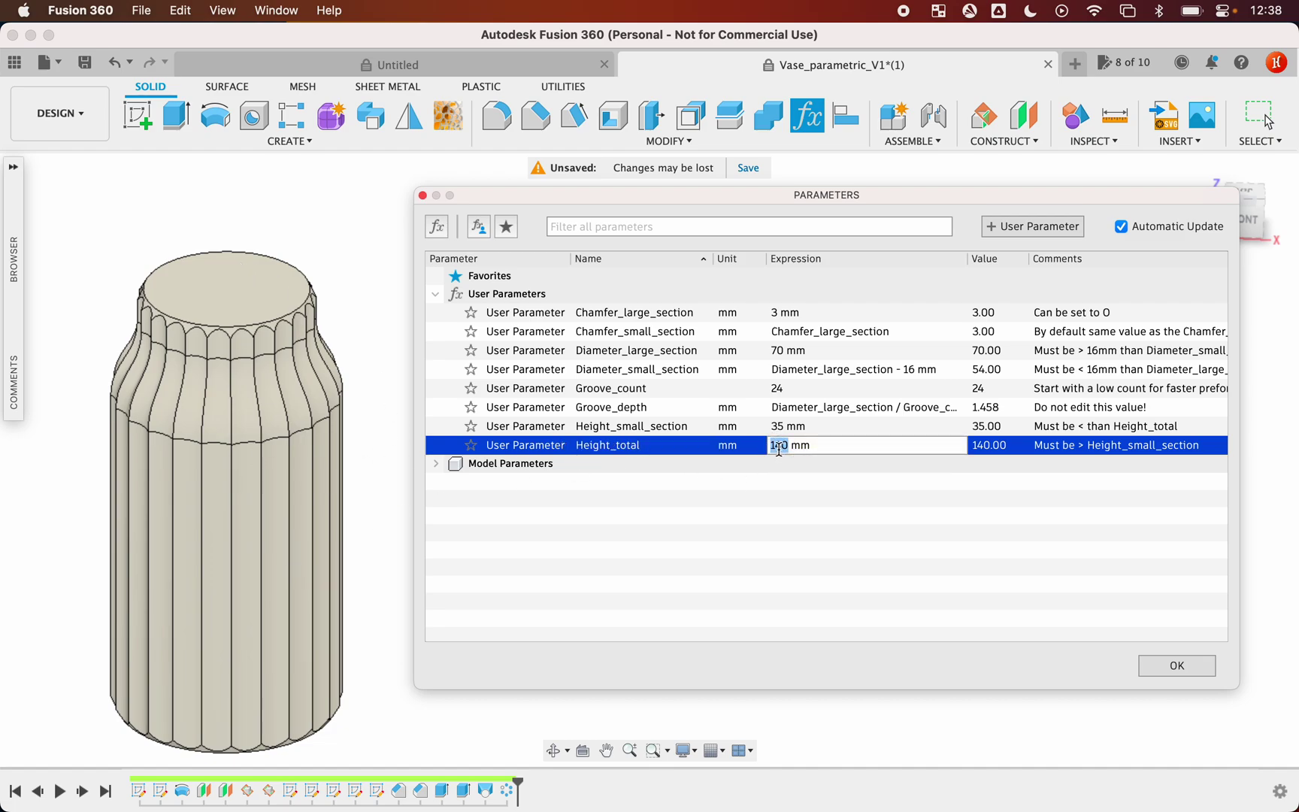
text(200)
key(Return)
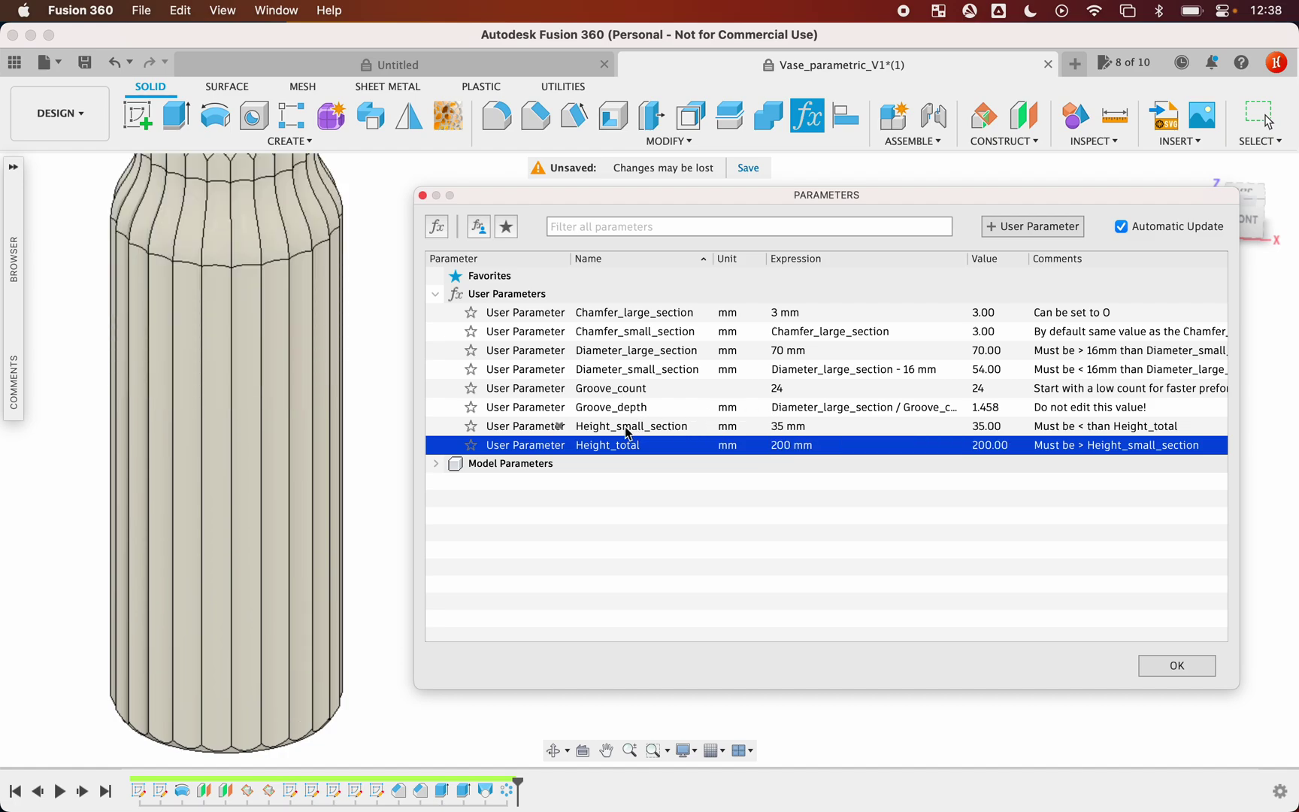
scroll(185, 380, up, 3)
scroll(185, 380, down, 5)
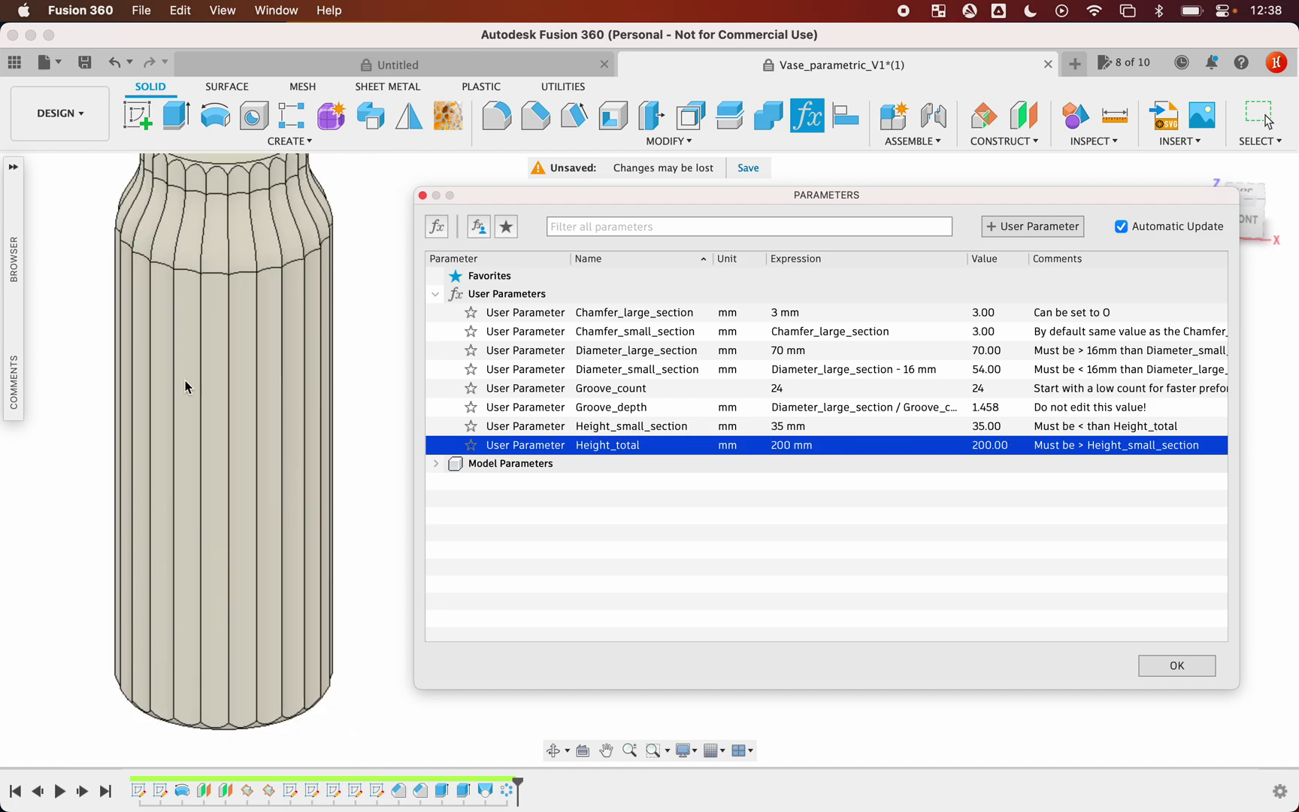
click(213, 389)
shift+middle_drag(213, 389, 281, 393)
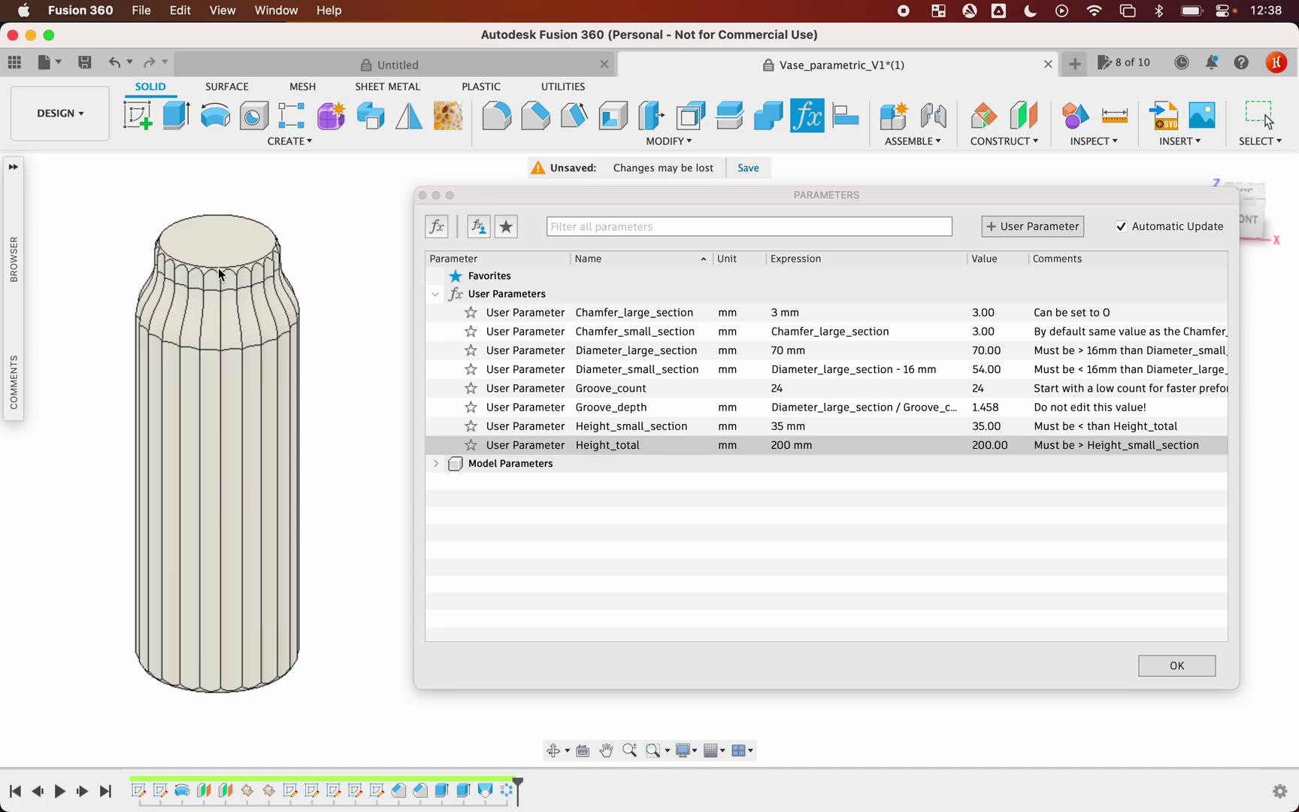
Set Height_small_section to 100 mm.
click(773, 427)
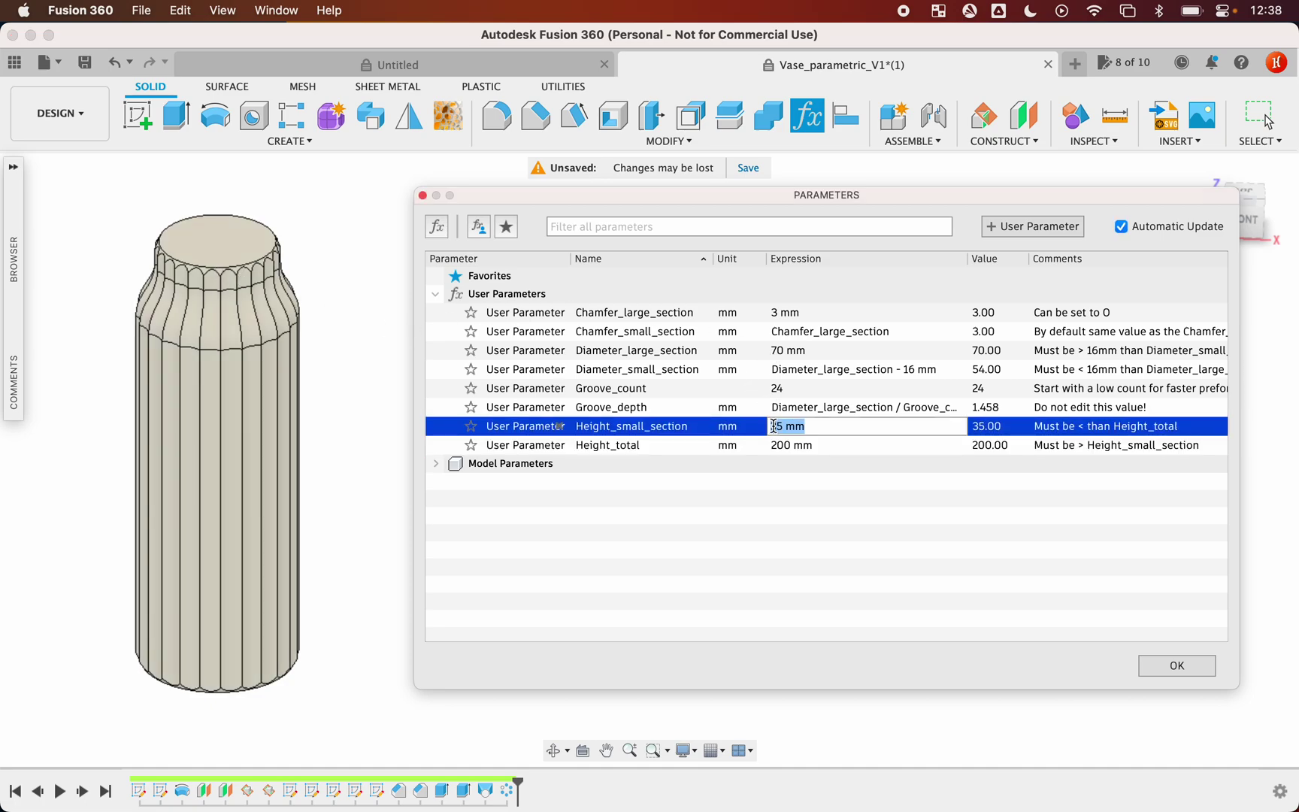
double_click(774, 427)
text(100)
key(Return)
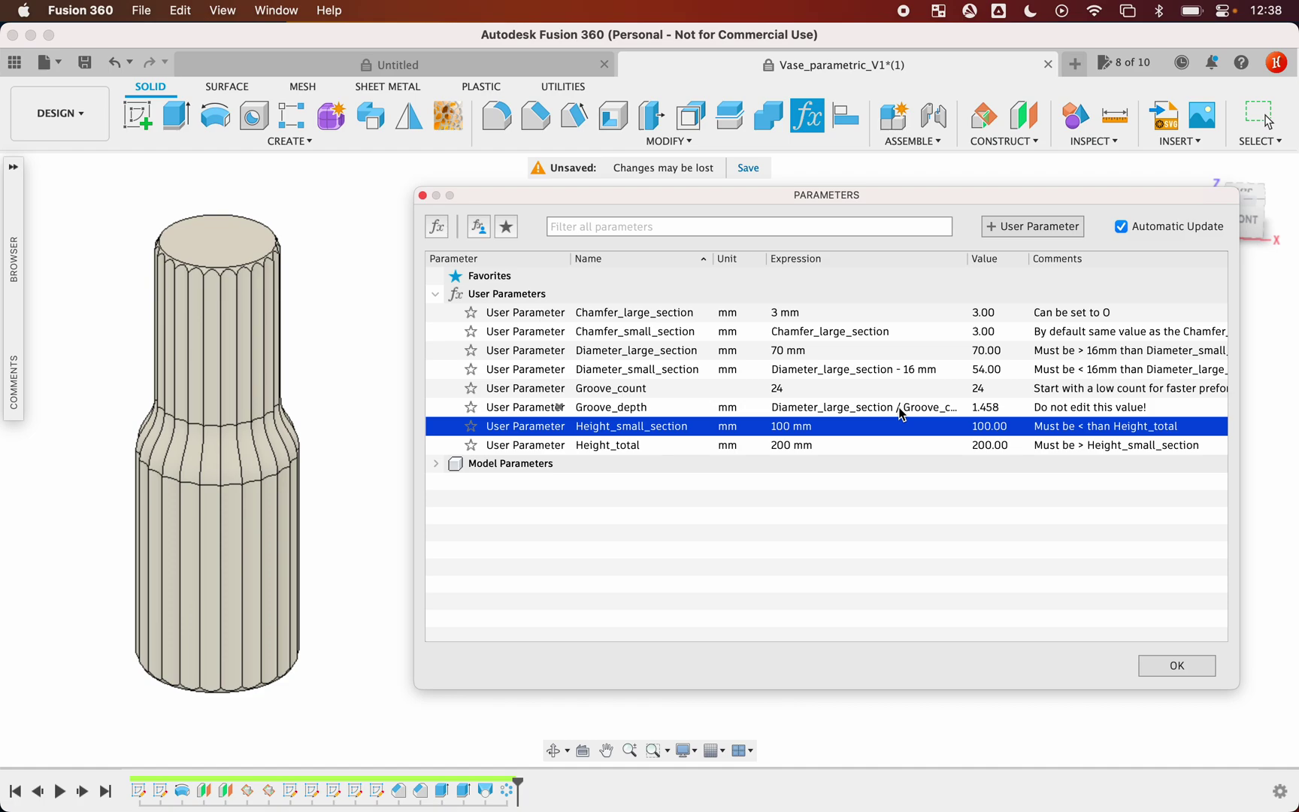
double_click(623, 391)
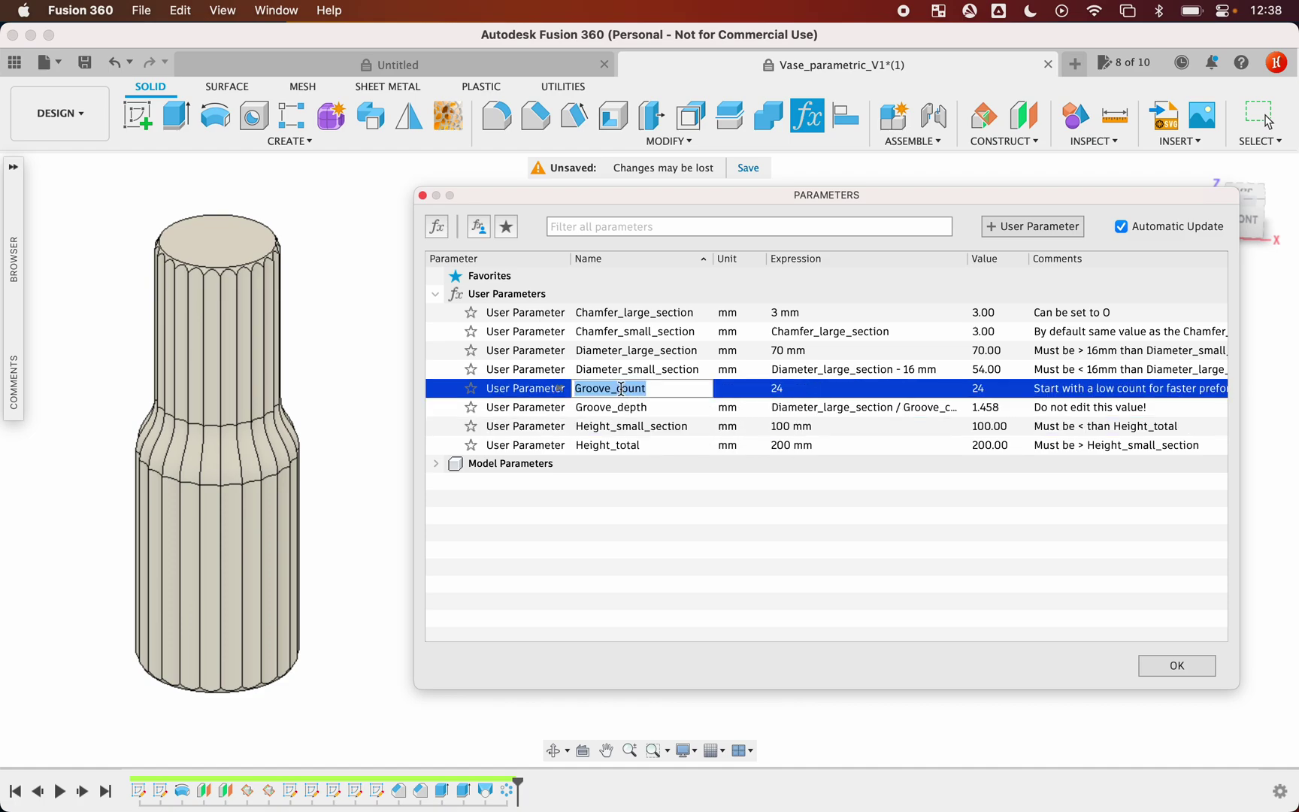
Change Diameter_large_section from 70 mm to 100 mm, widening the vase.
click(681, 412)
double_click(673, 387)
click(777, 351)
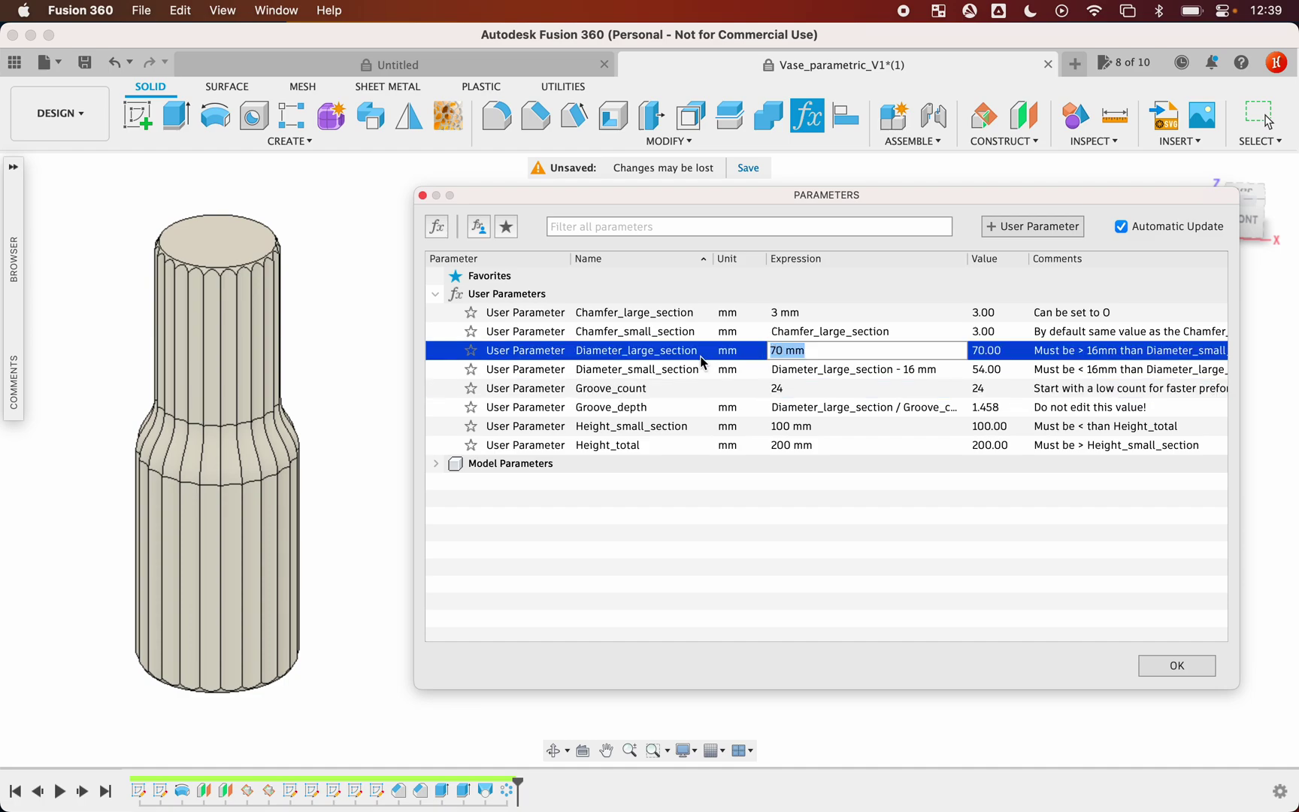
click(778, 350)
key(BackSpace)
text(10)
key(Return)
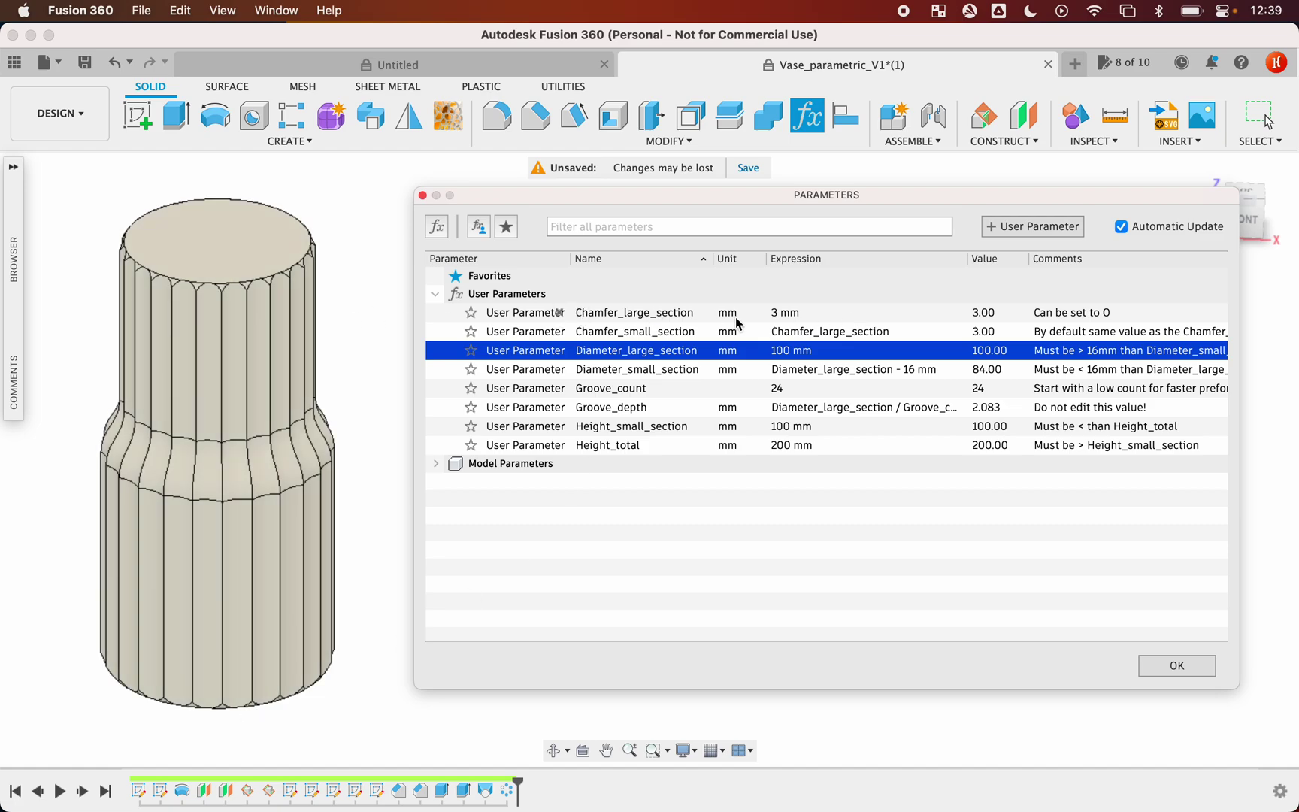
Set Chamfer_large_section to 6 mm.
double_click(776, 314)
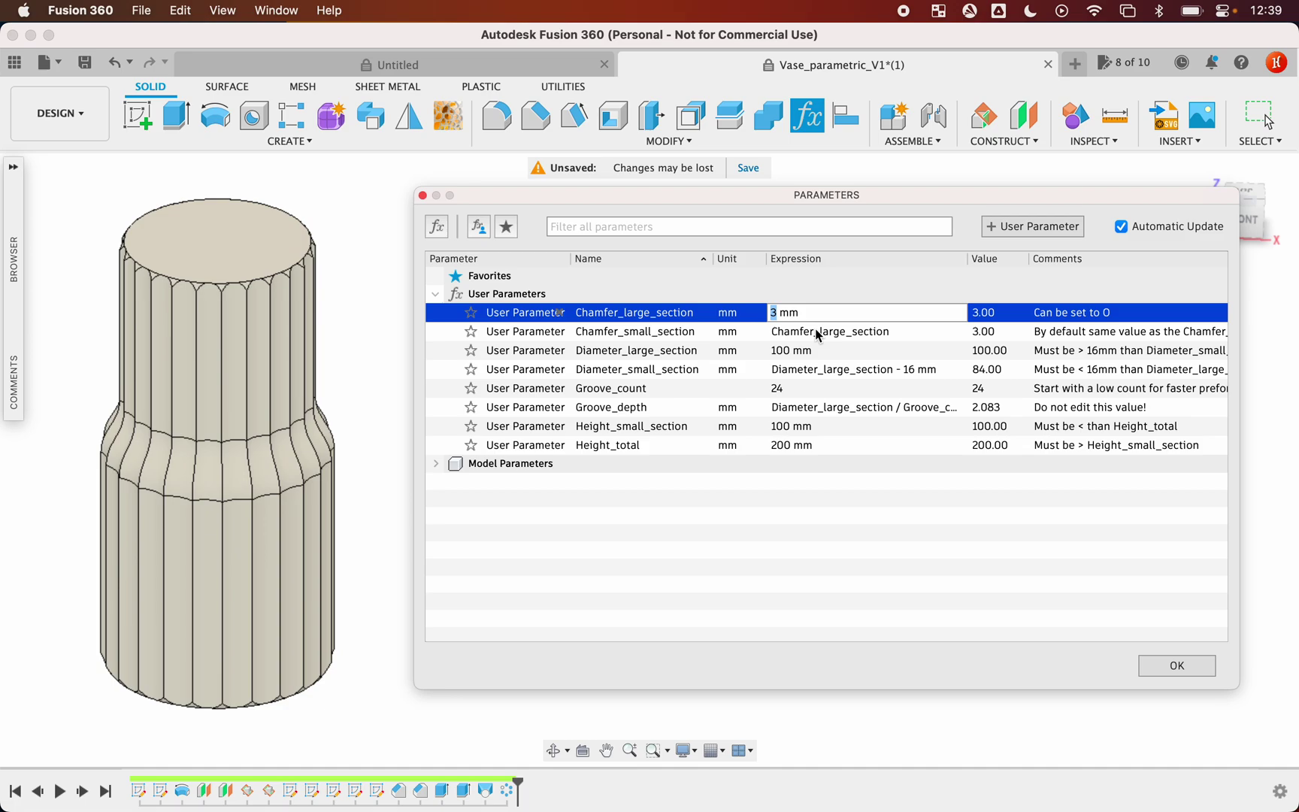
text(6)
key(Return)
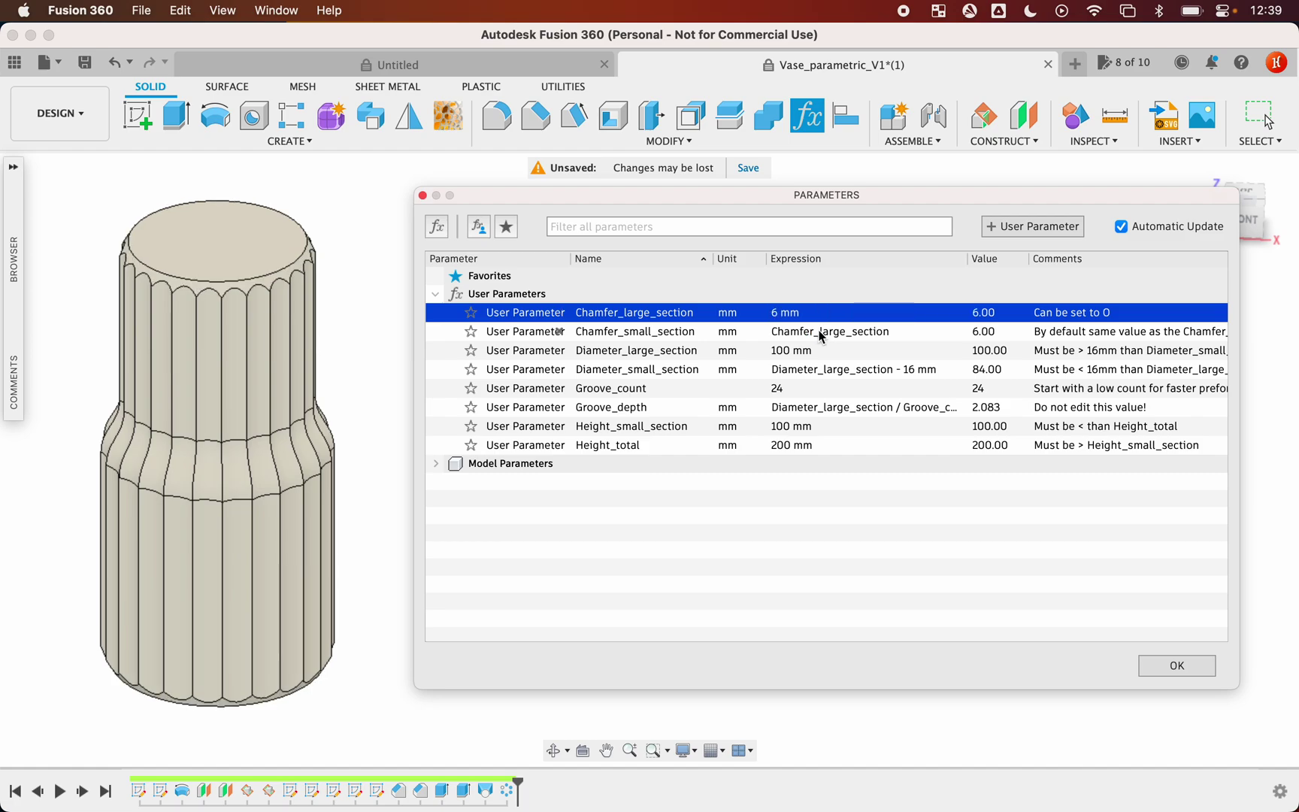
Set Chamfer_small_section to 0 mm to remove the top chamfer, then inspect the diameter formulas.
double_click(820, 333)
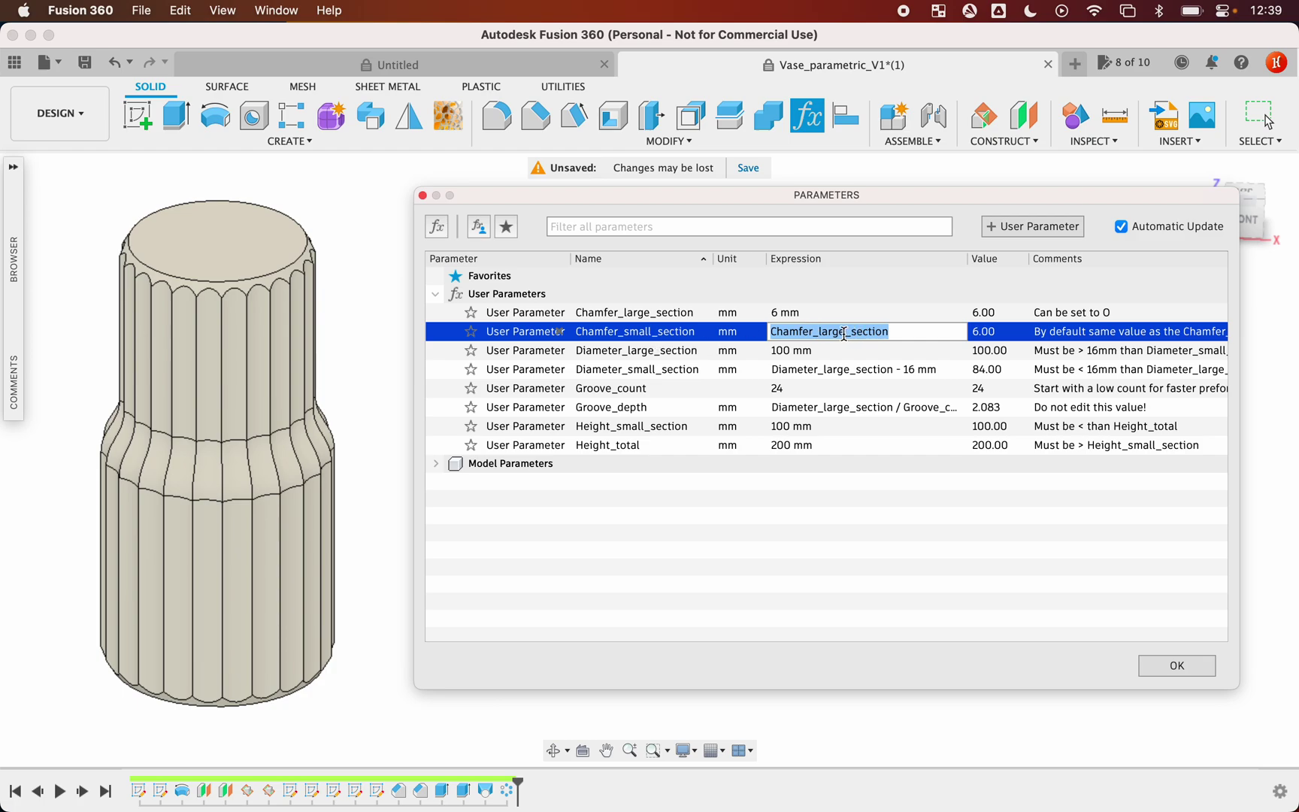
text(0)
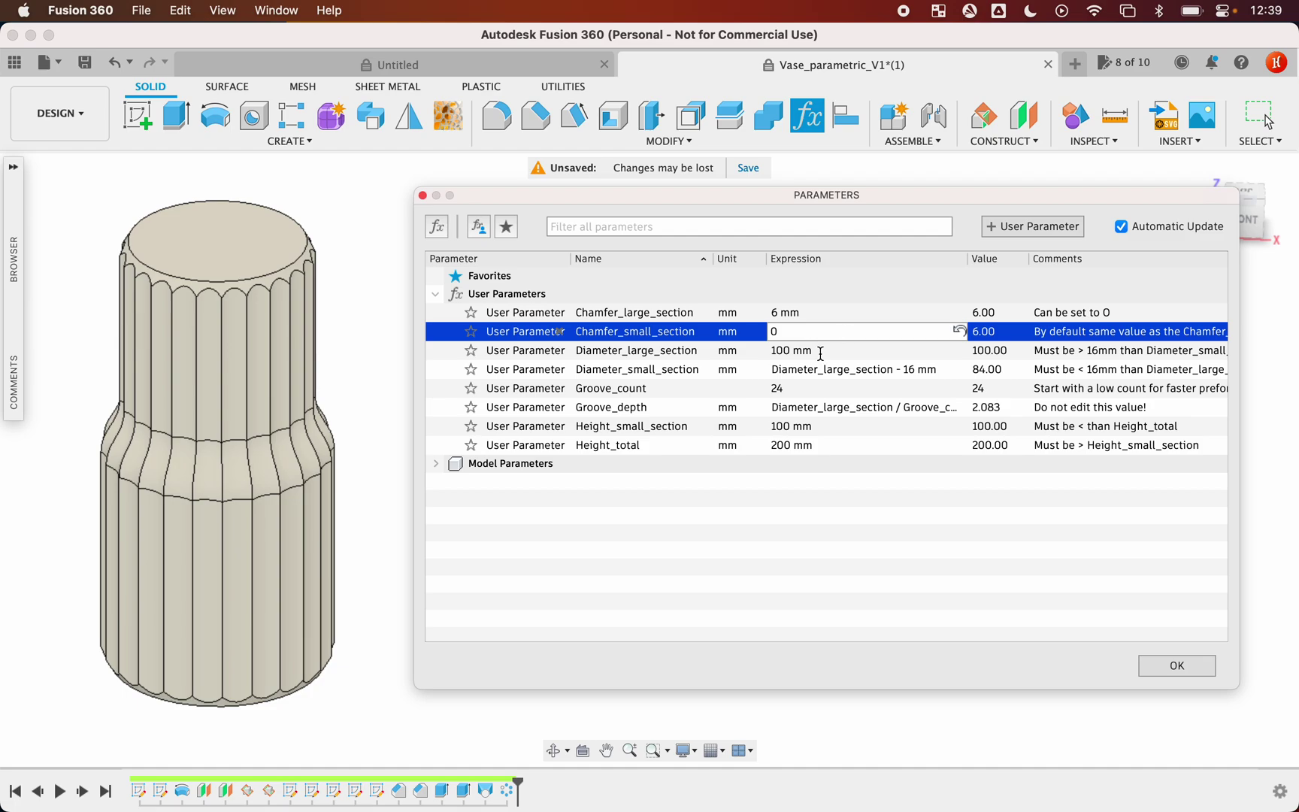
key(Return)
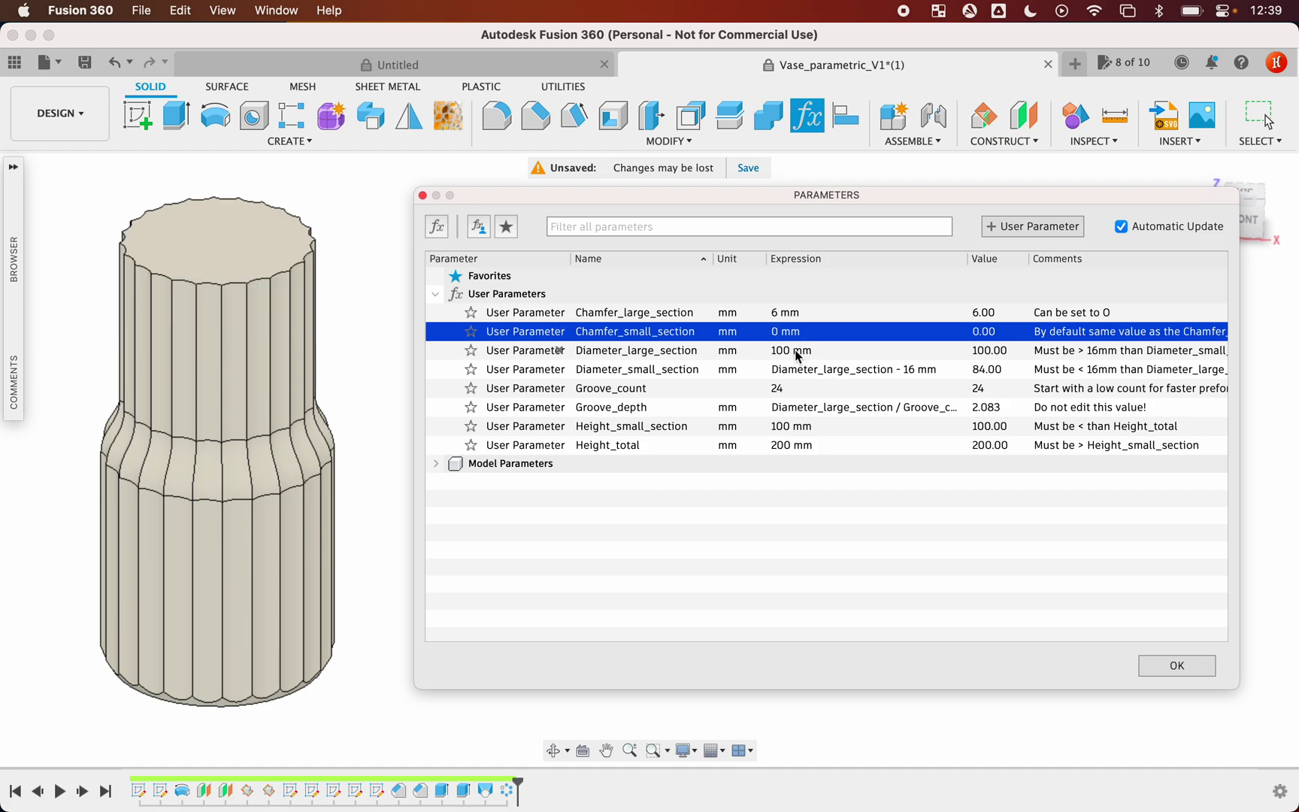
click(799, 372)
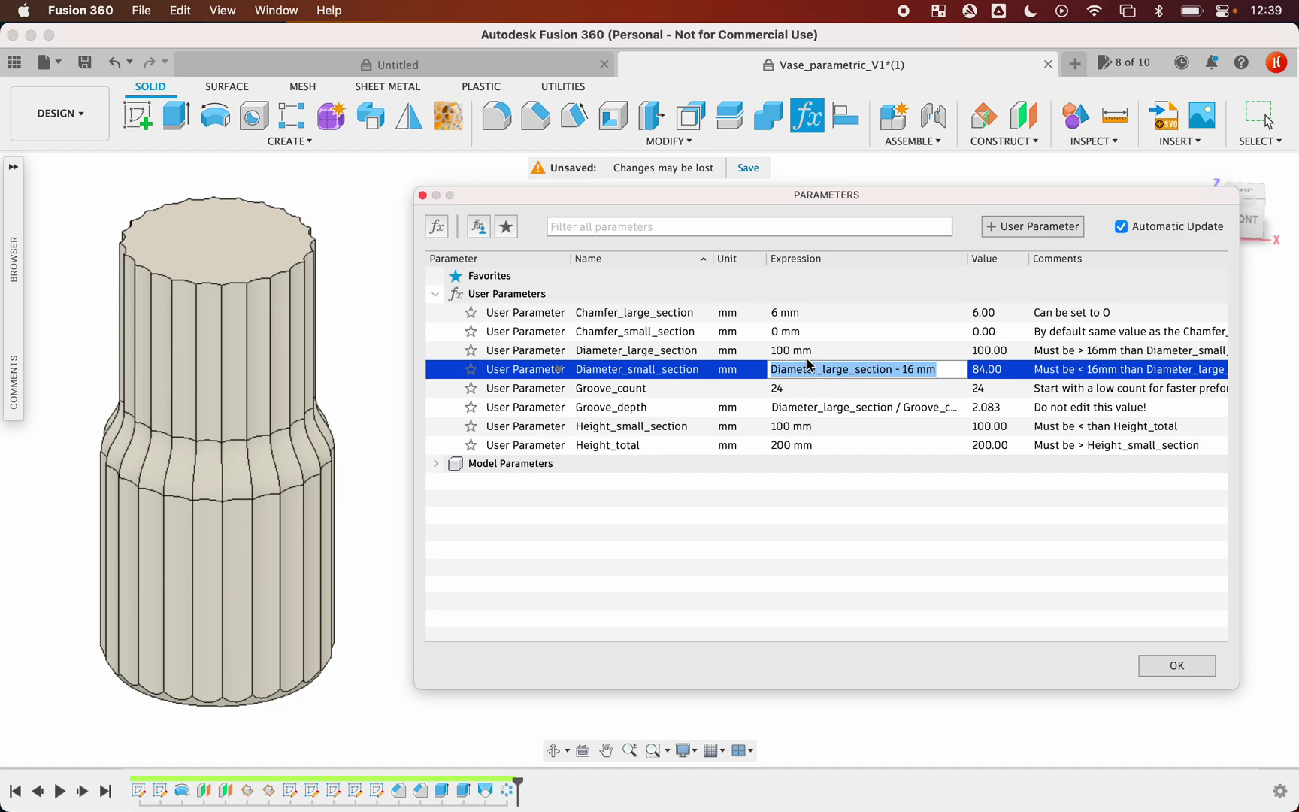
click(819, 351)
Replace the Diameter_small_section formula with a fixed 80 mm value.
click(817, 370)
click(791, 386)
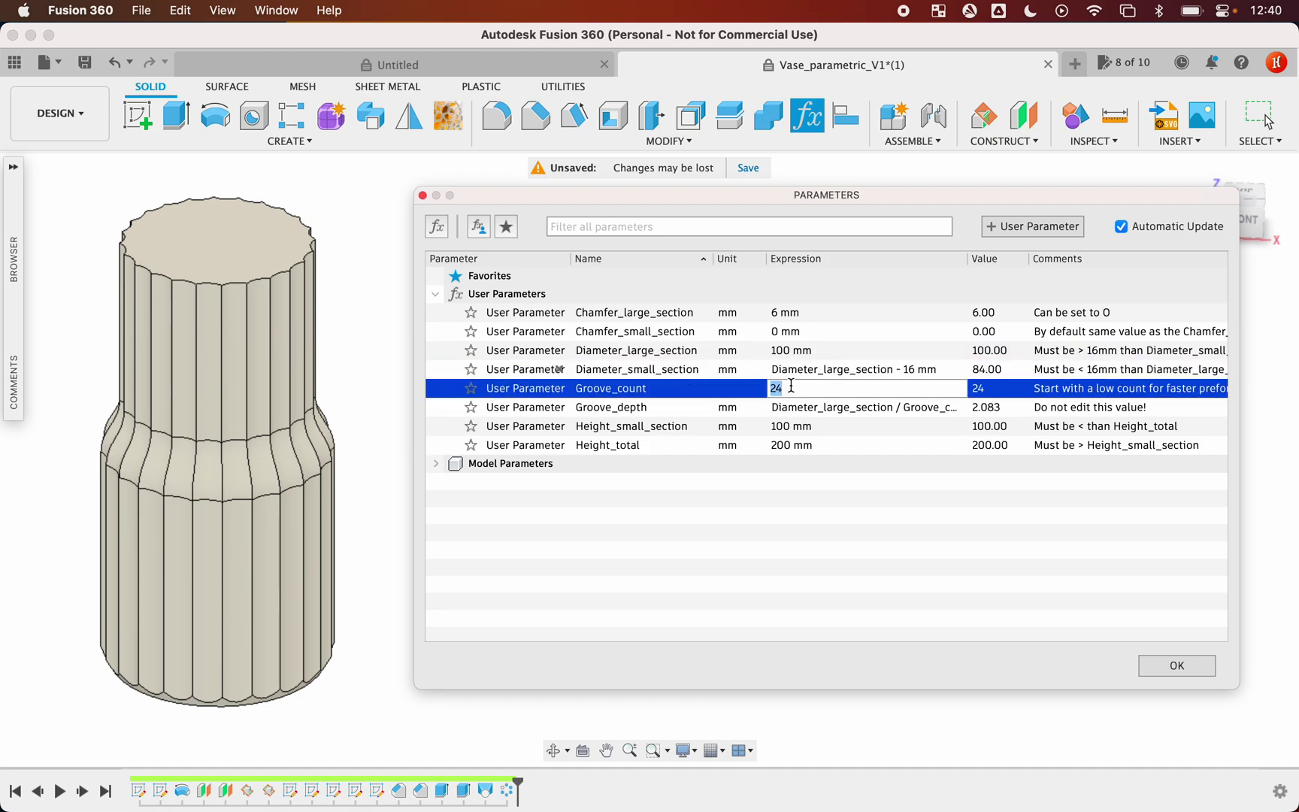
mouse_move(391, 418)
shift+middle_down()
mouse_move(329, 434)
mouse_move(342, 377)
shift+middle_up()
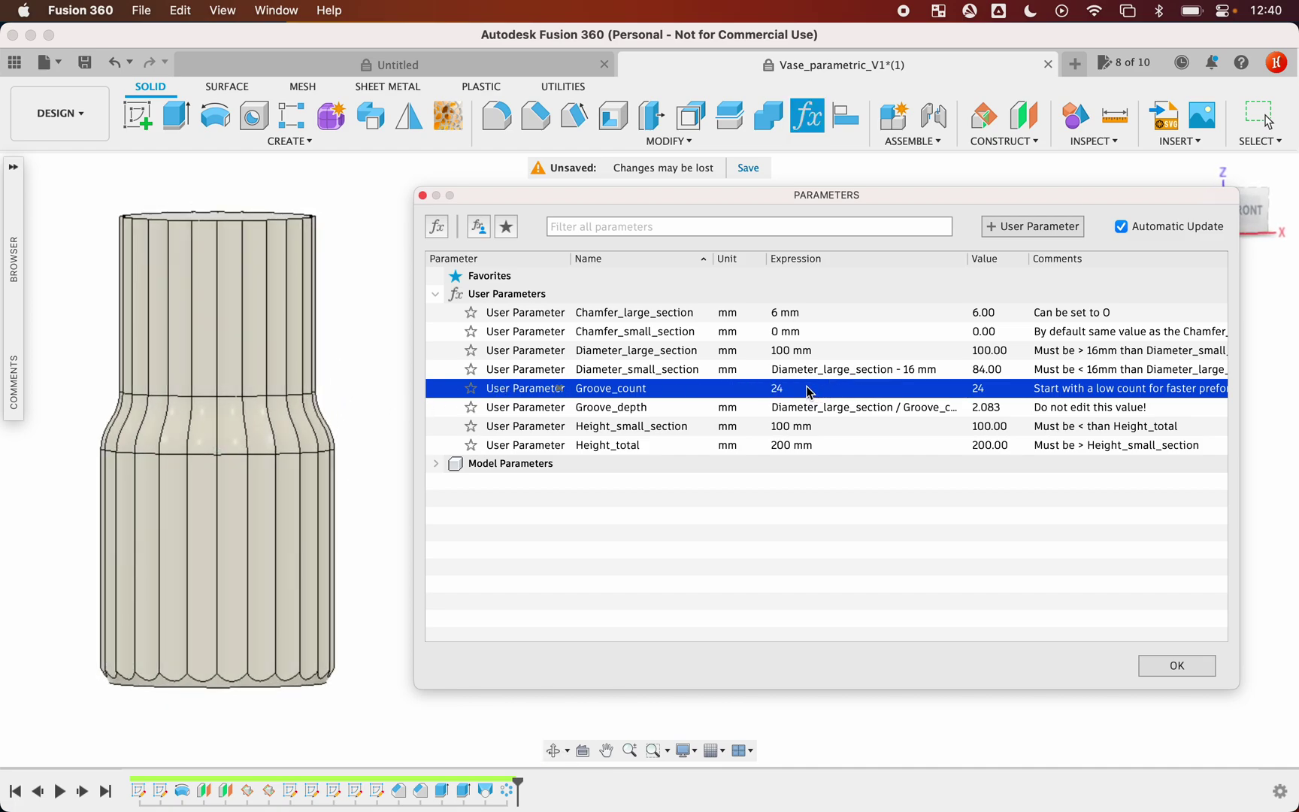
double_click(893, 369)
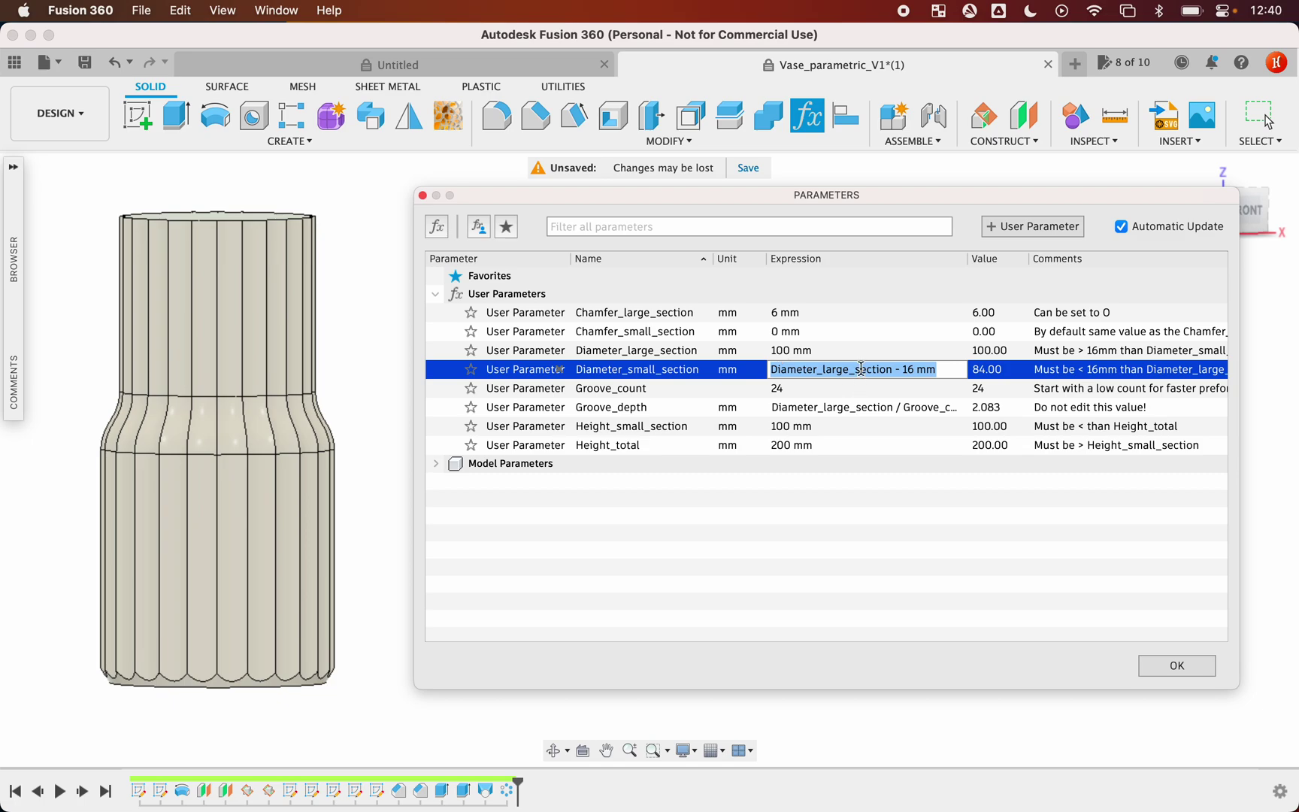
triple_click(861, 368)
text(80)
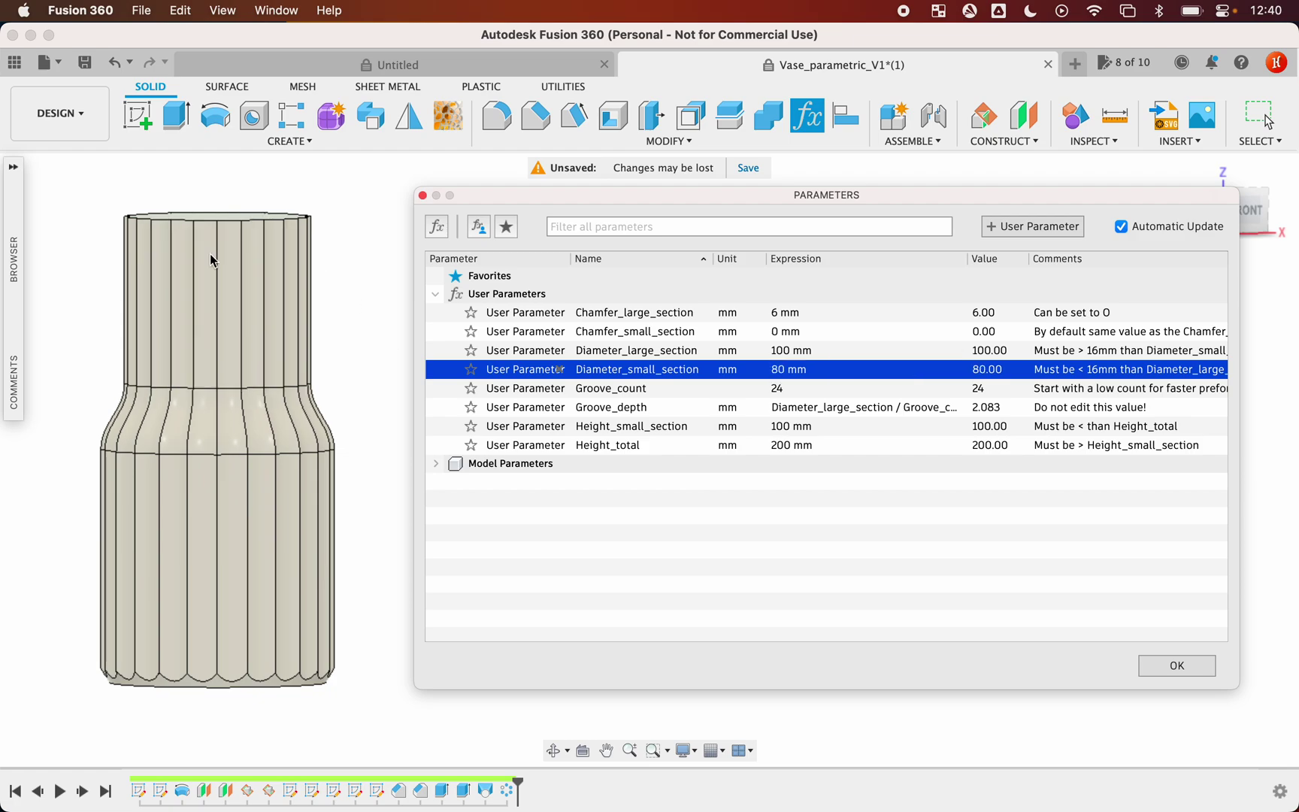
Refine Diameter_small_section to 75 mm and orbit to check the narrower upper section.
shift+middle_drag(224, 267, 225, 297)
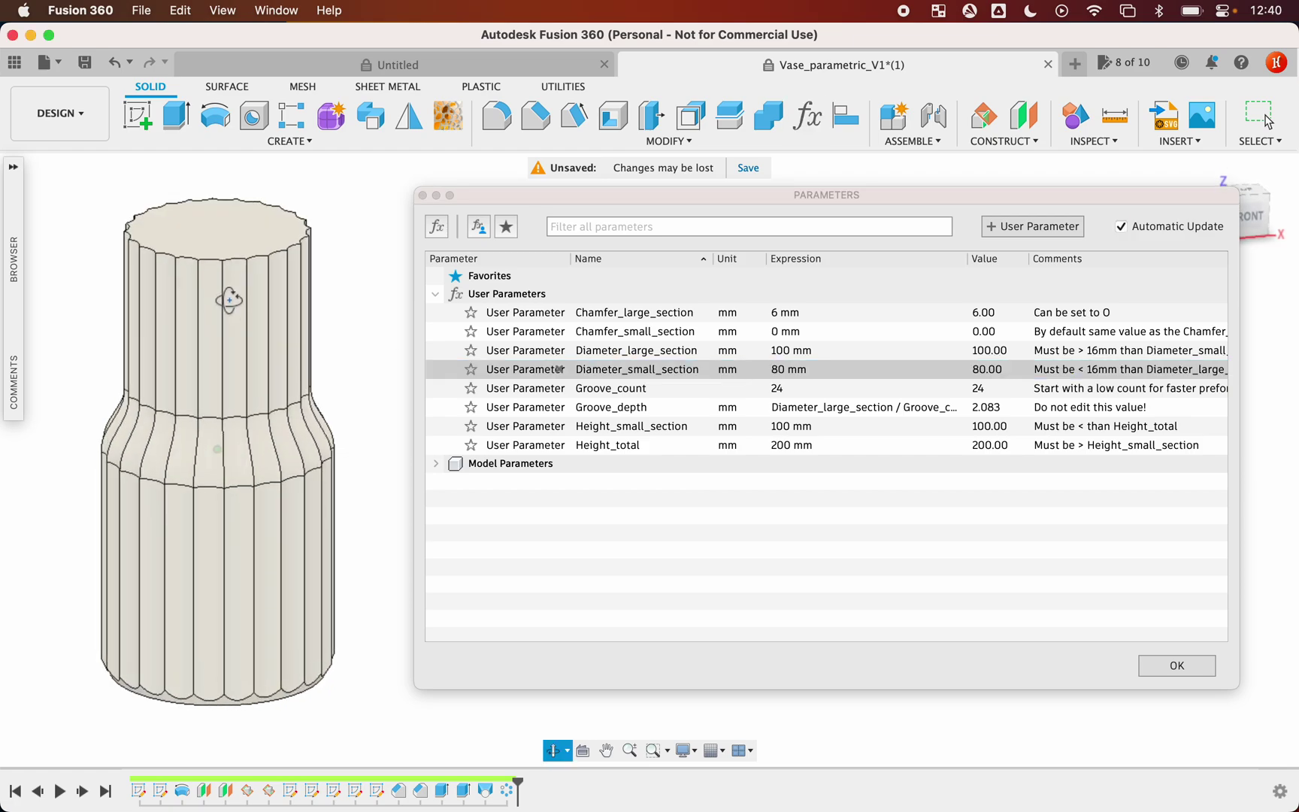
click(778, 373)
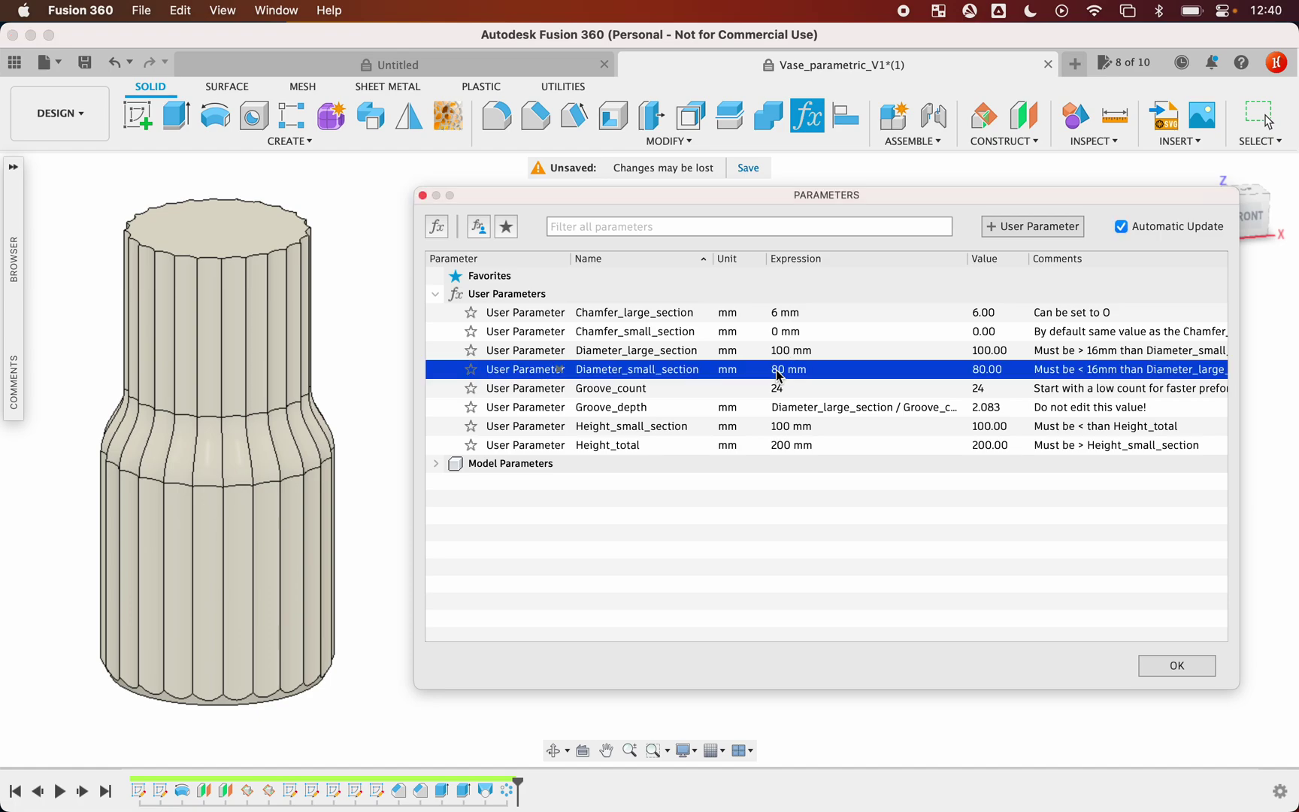
click(778, 370)
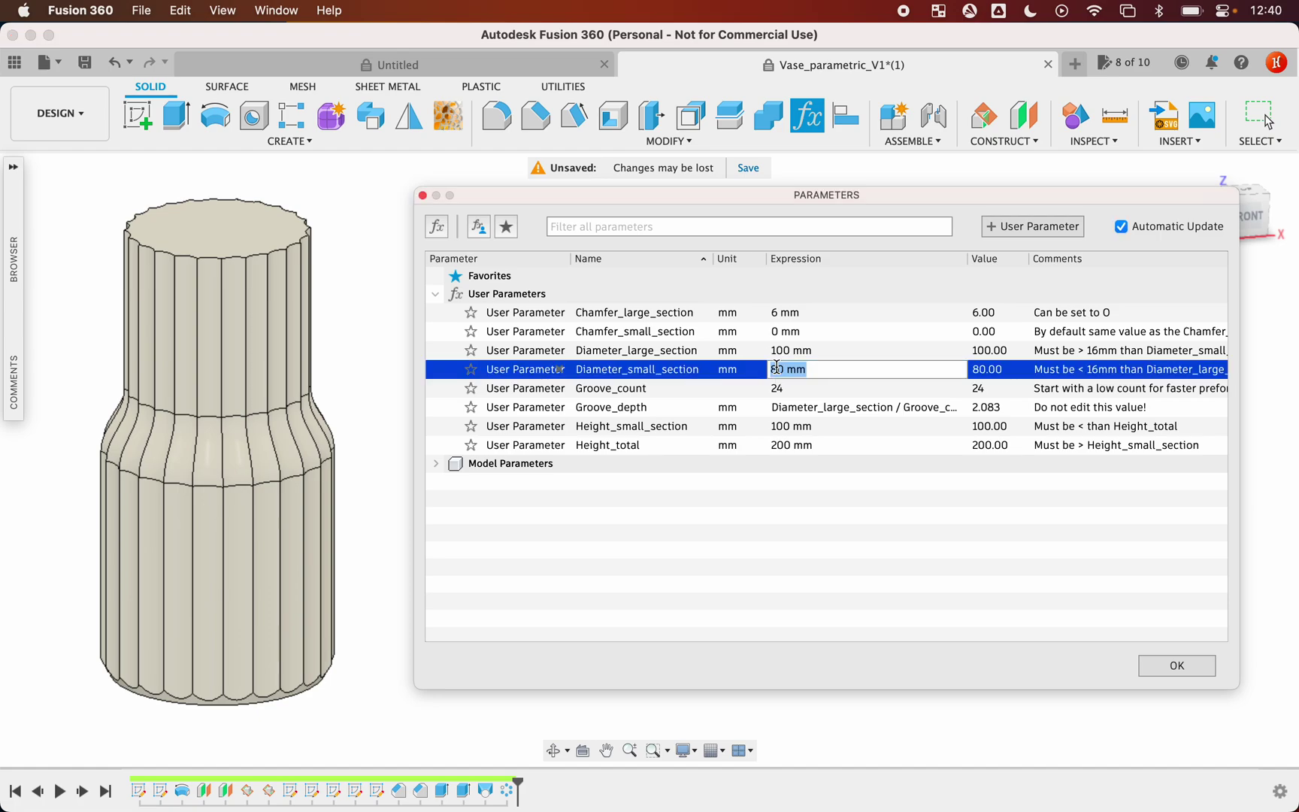
text(75)
key(Return)
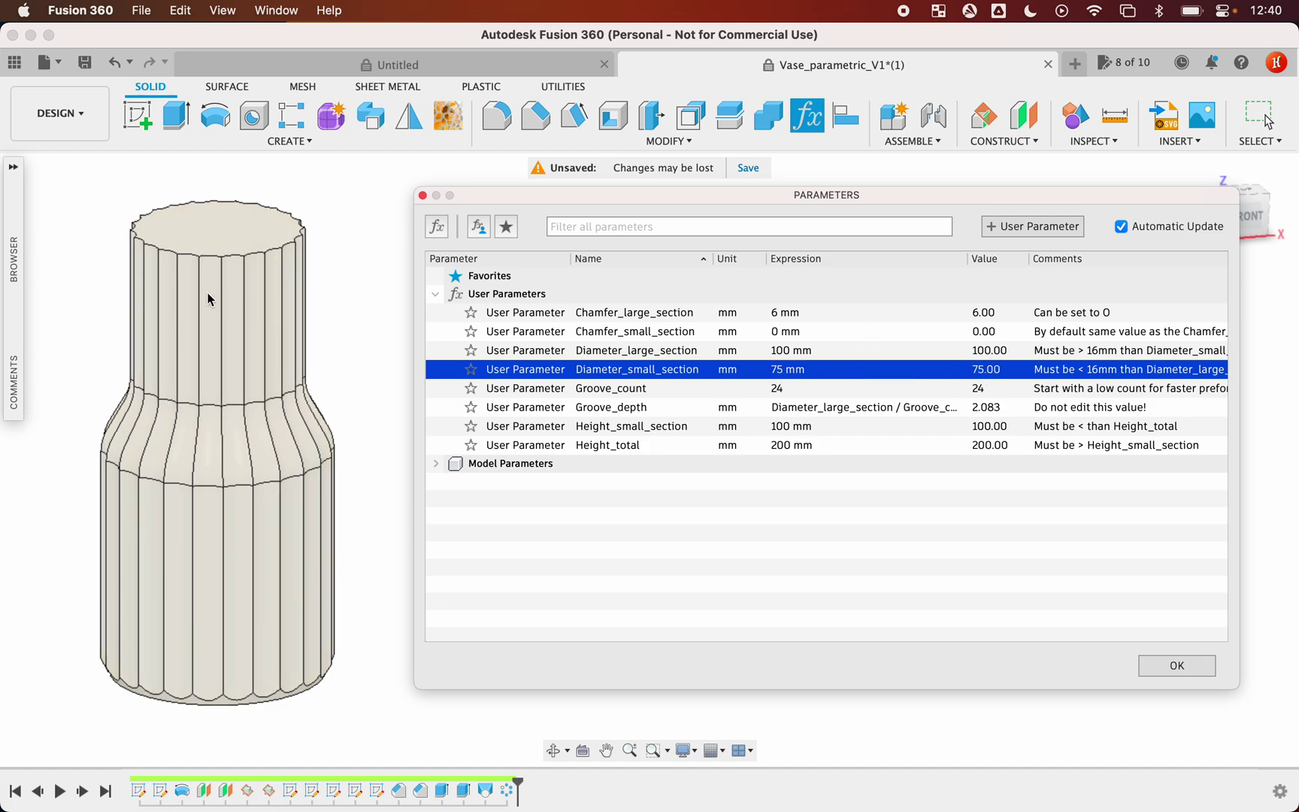
mouse_move(311, 361)
shift+middle_down()
mouse_move(303, 338)
mouse_move(318, 313)
mouse_move(298, 344)
shift+middle_up()
Set Groove_count to 32, recalculating Groove_depth to 1.563.
double_click(782, 387)
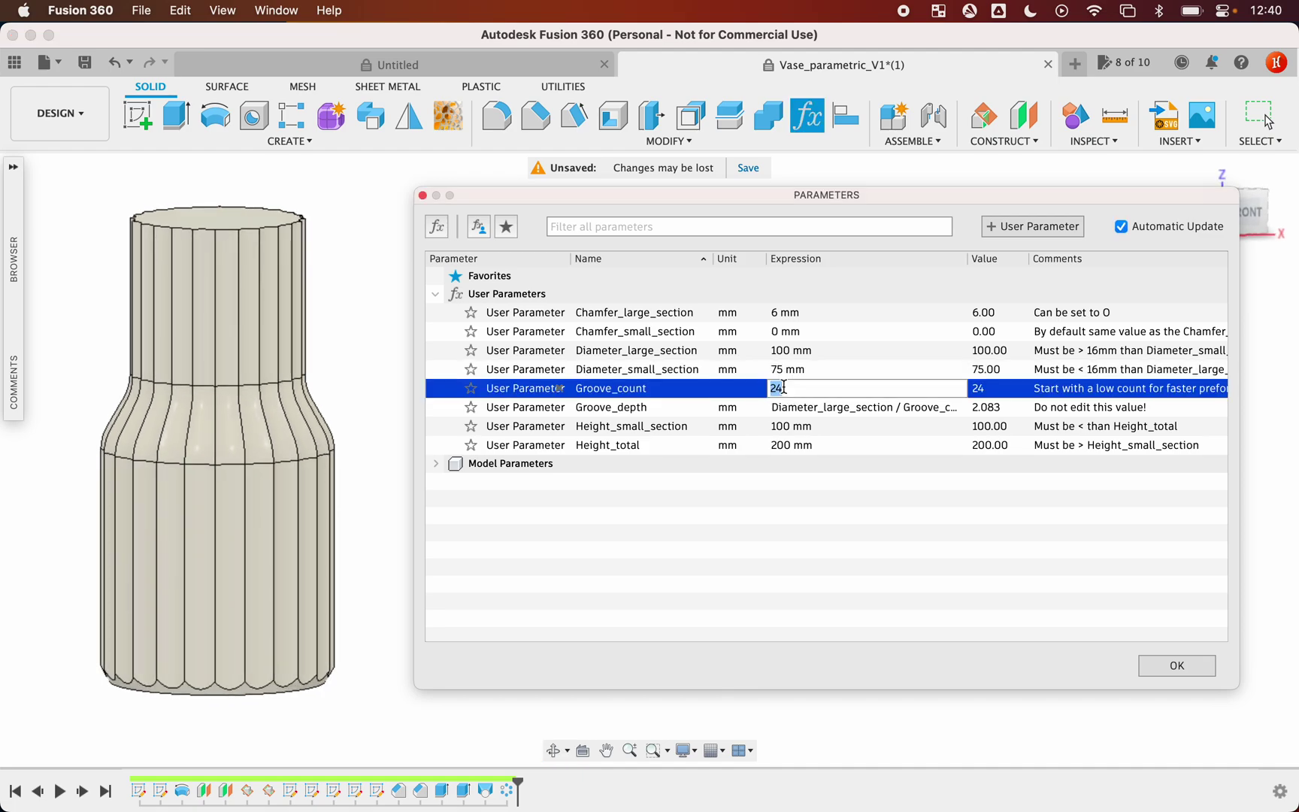
text(32)
key(Return)
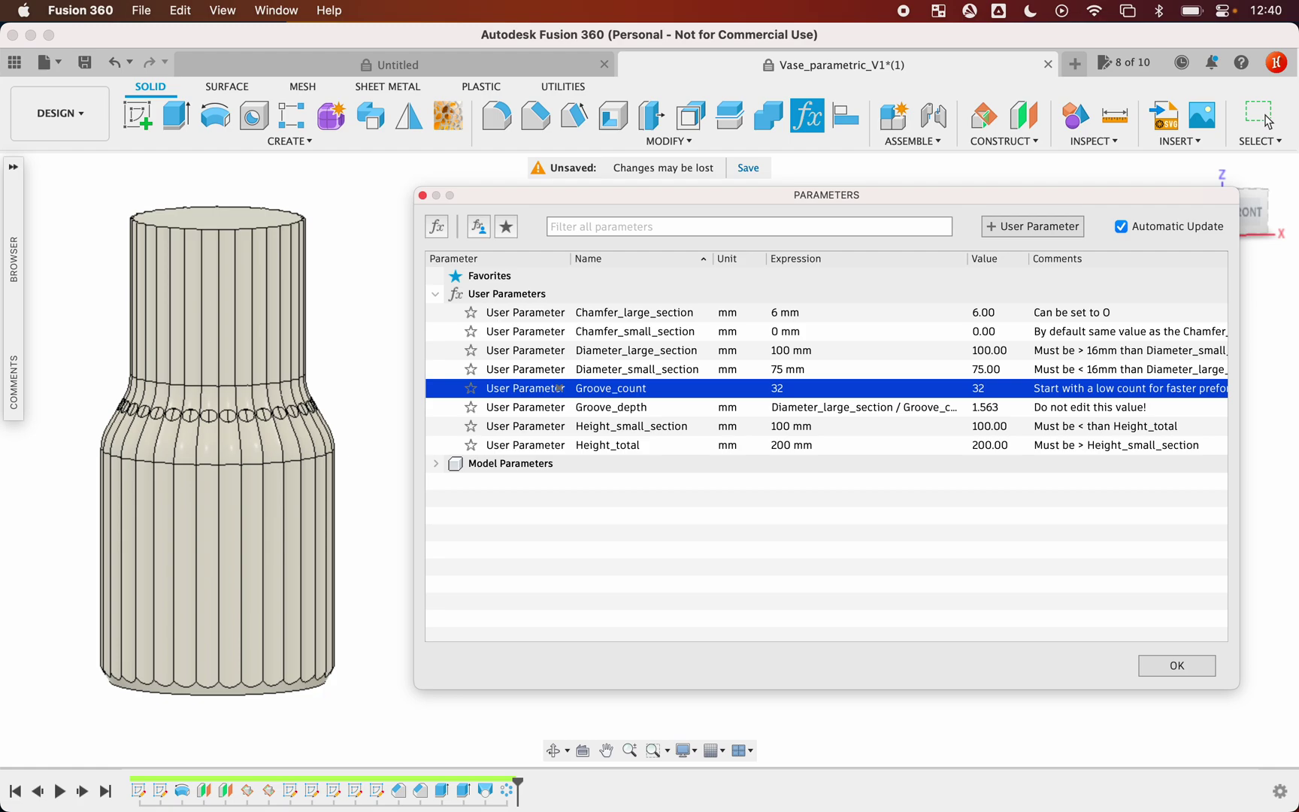
click(318, 405)
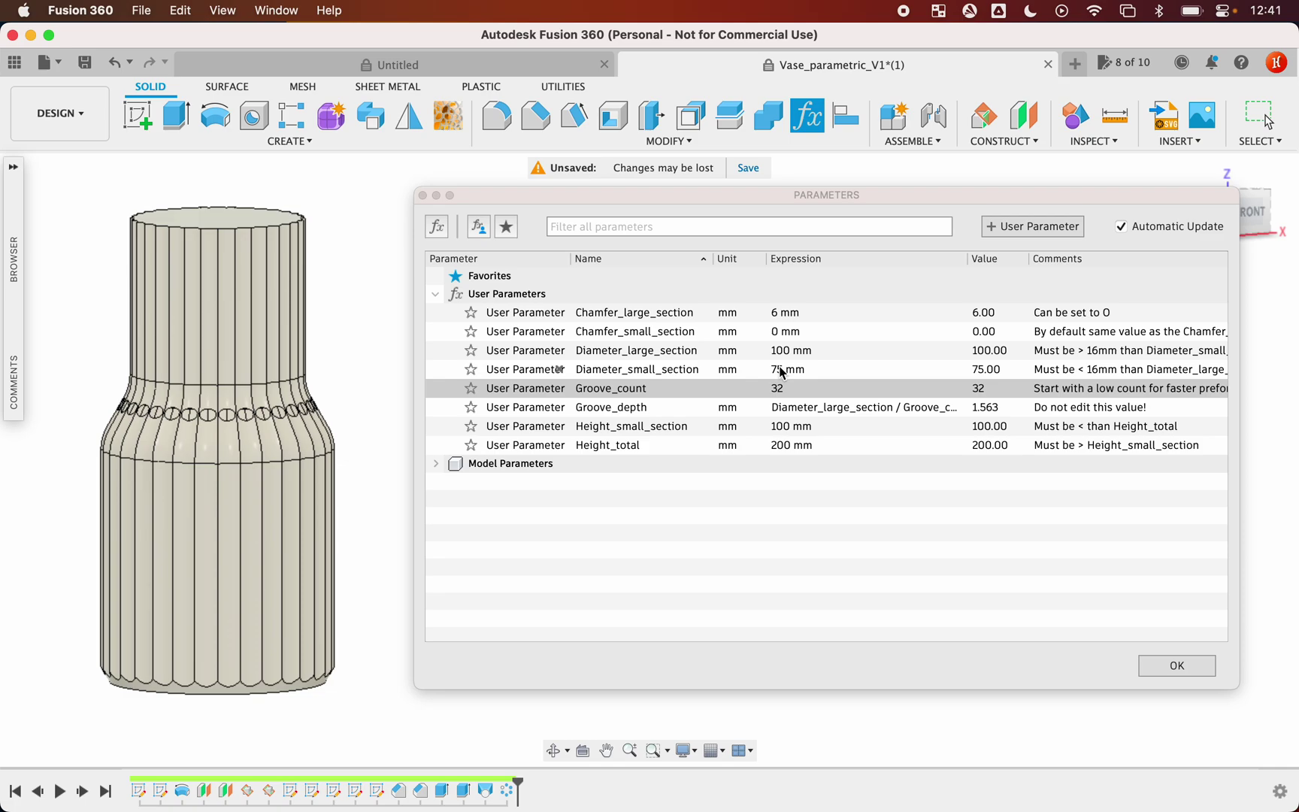
click(782, 371)
Set Diameter_small_section to 76 mm.
click(782, 371)
click(782, 369)
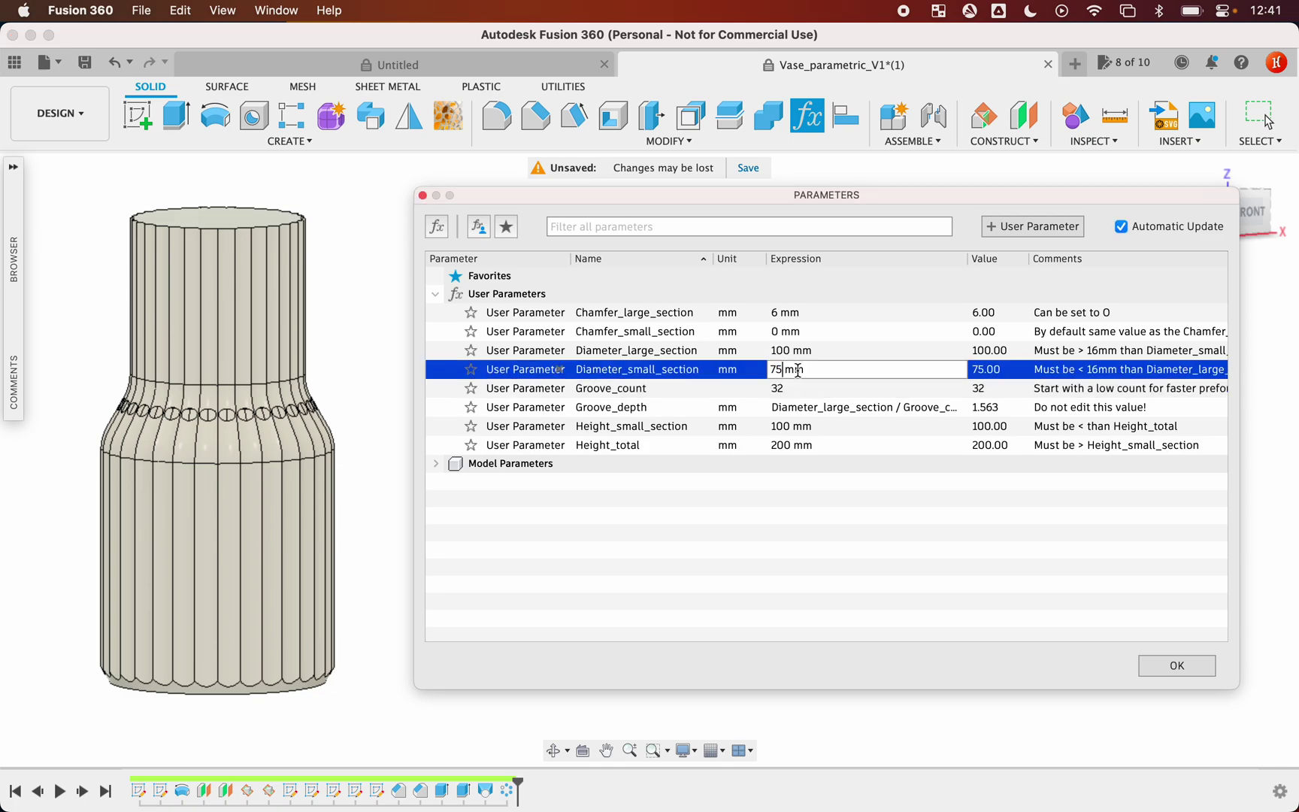
key(BackSpace)
text(6)
key(Return)
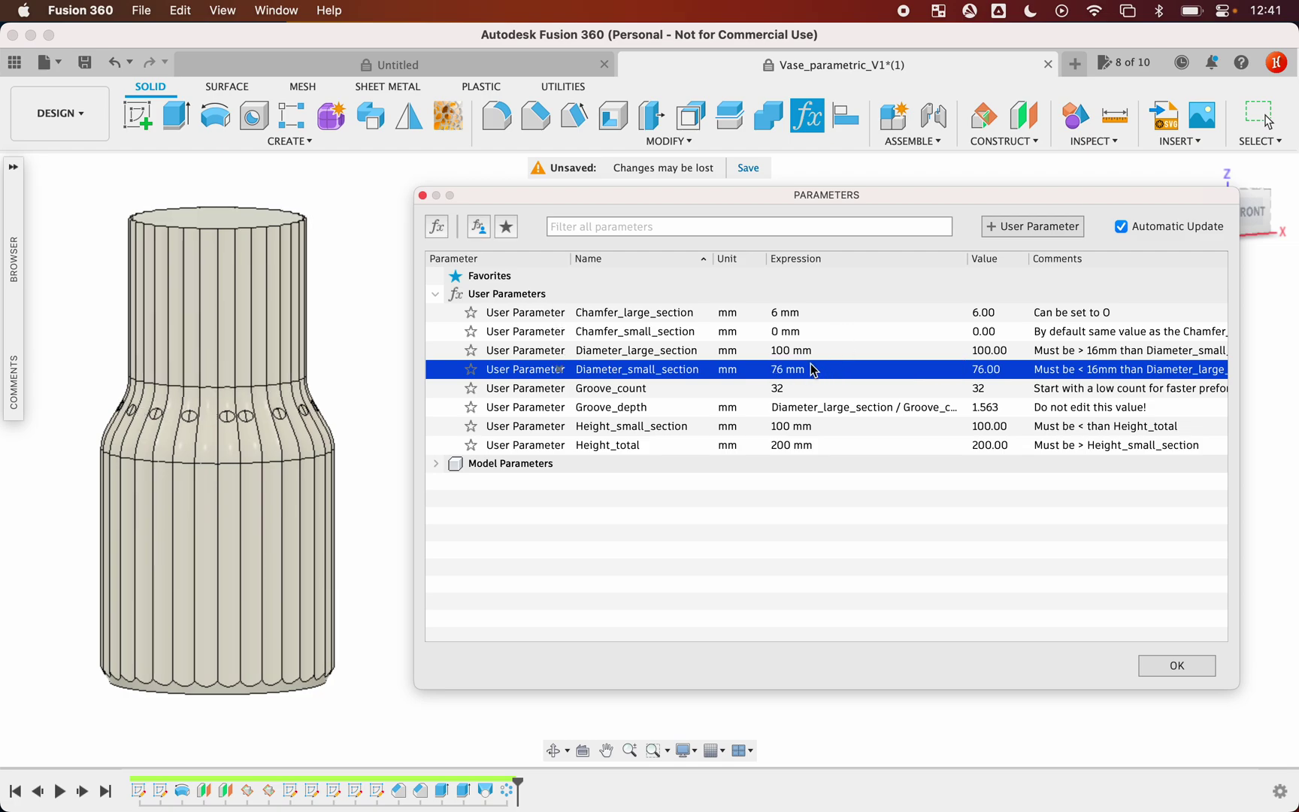
Adjust Diameter_small_section to 78 mm and orbit to check the vase's top.
click(780, 369)
click(781, 369)
key(BackSpace)
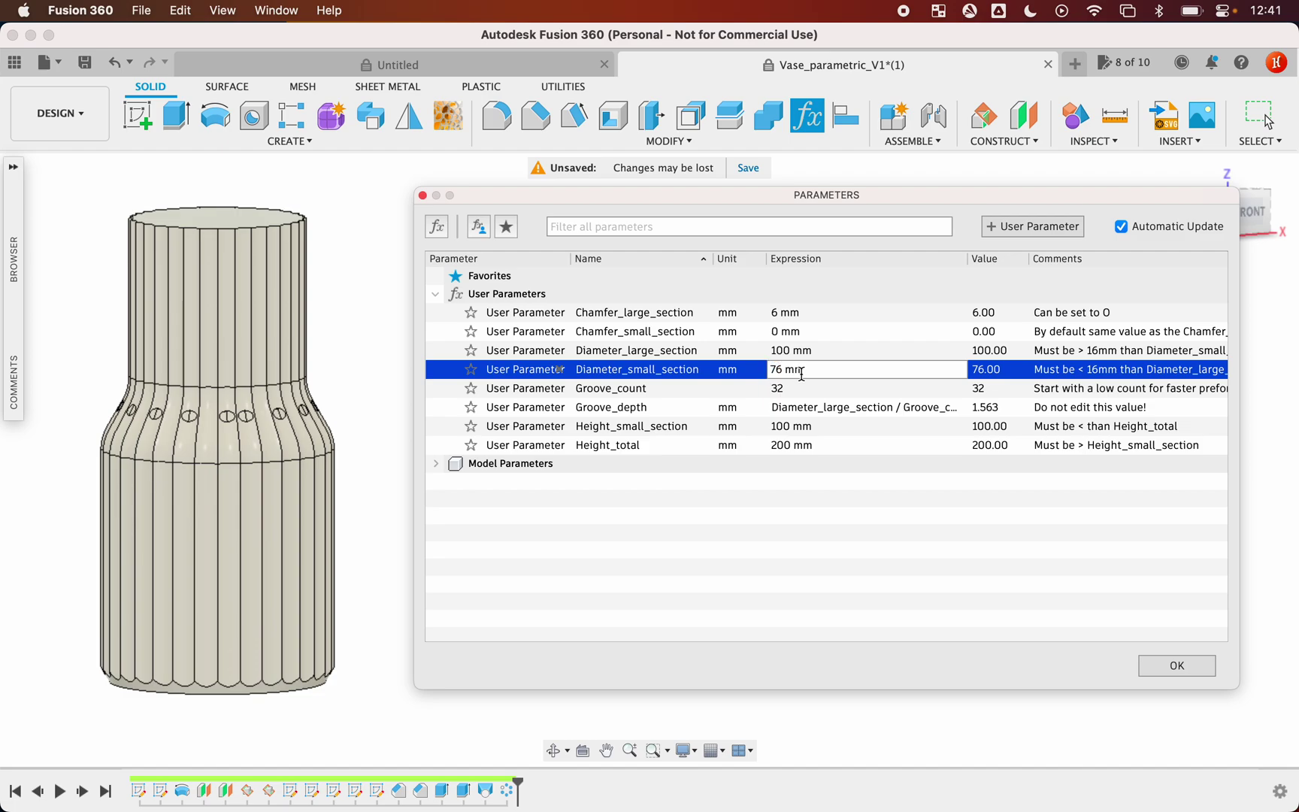
text(8)
key(Return)
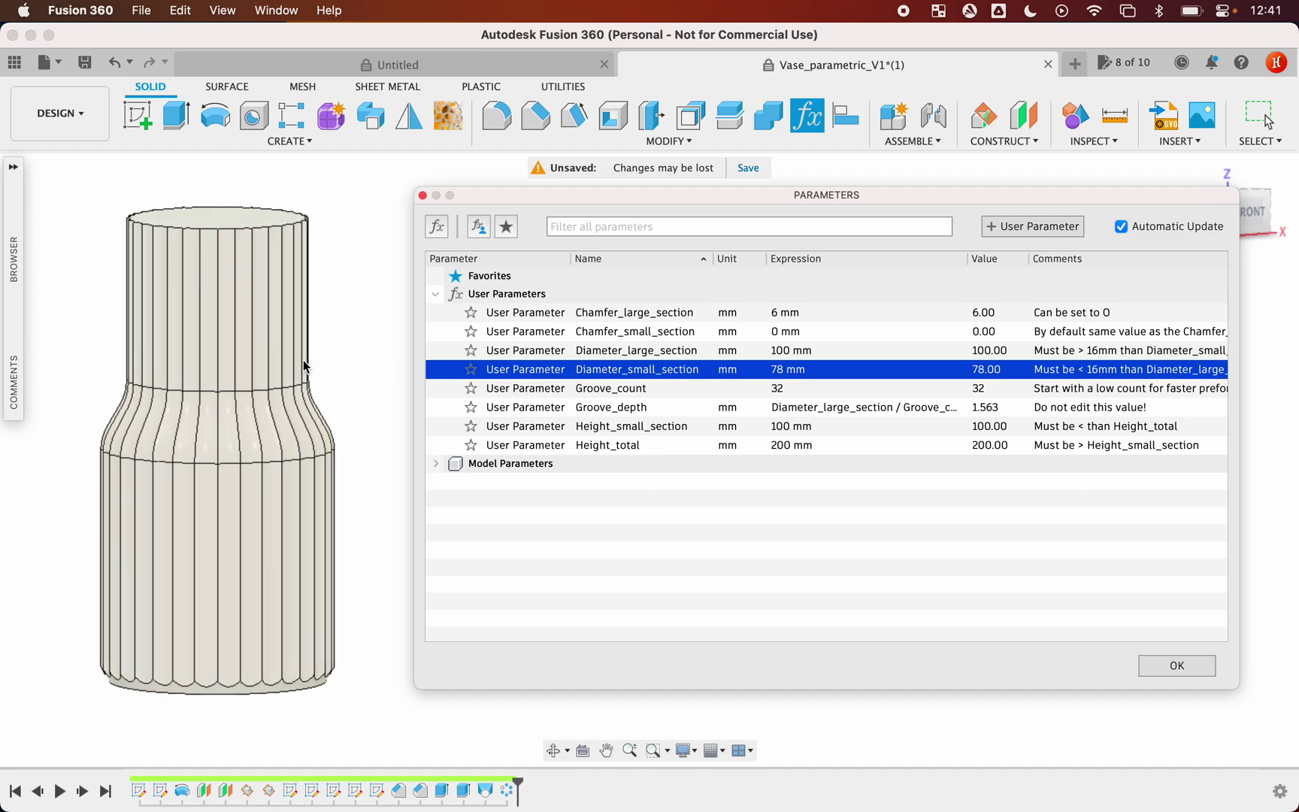
mouse_move(304, 360)
shift+middle_down()
mouse_move(301, 336)
mouse_move(307, 376)
mouse_move(406, 354)
mouse_move(475, 380)
shift+middle_up()
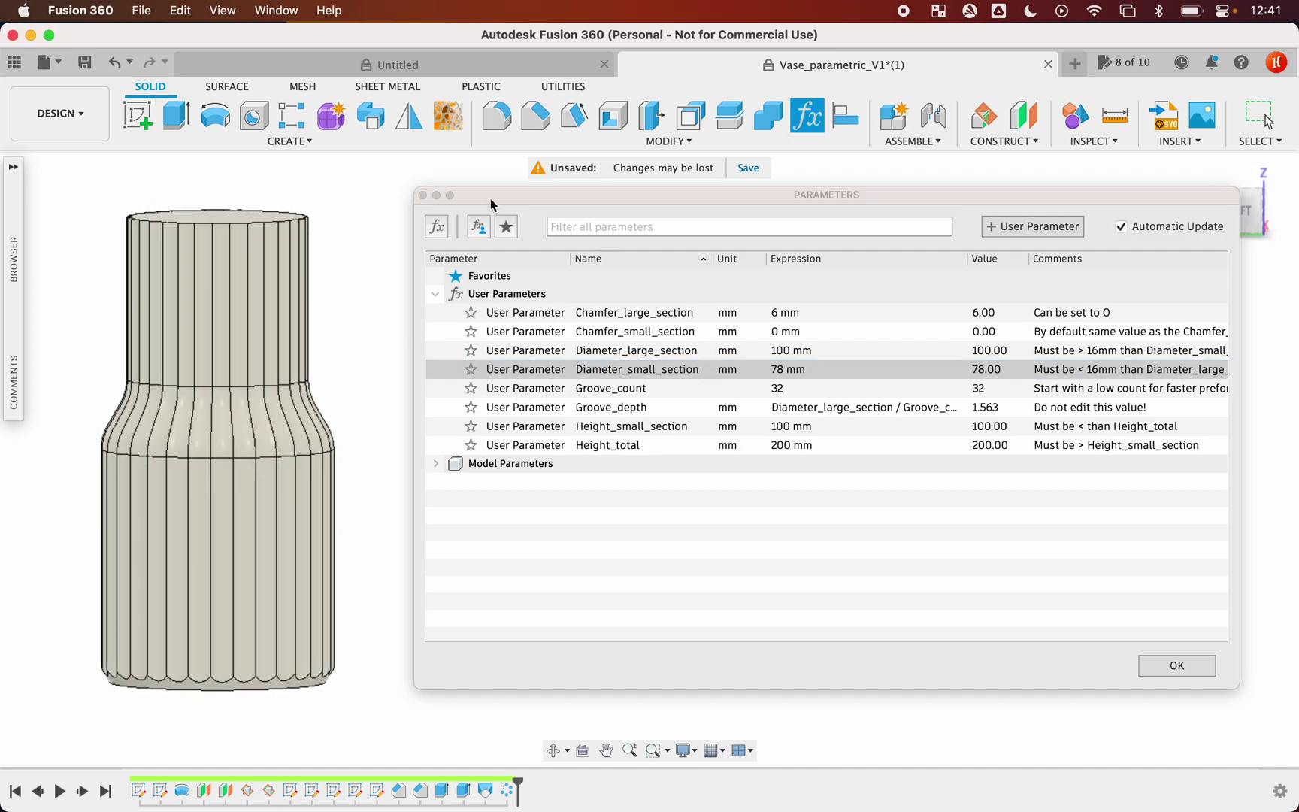
Close the parameters list, fit the whole vase in view, and select its flute faces.
click(1196, 670)
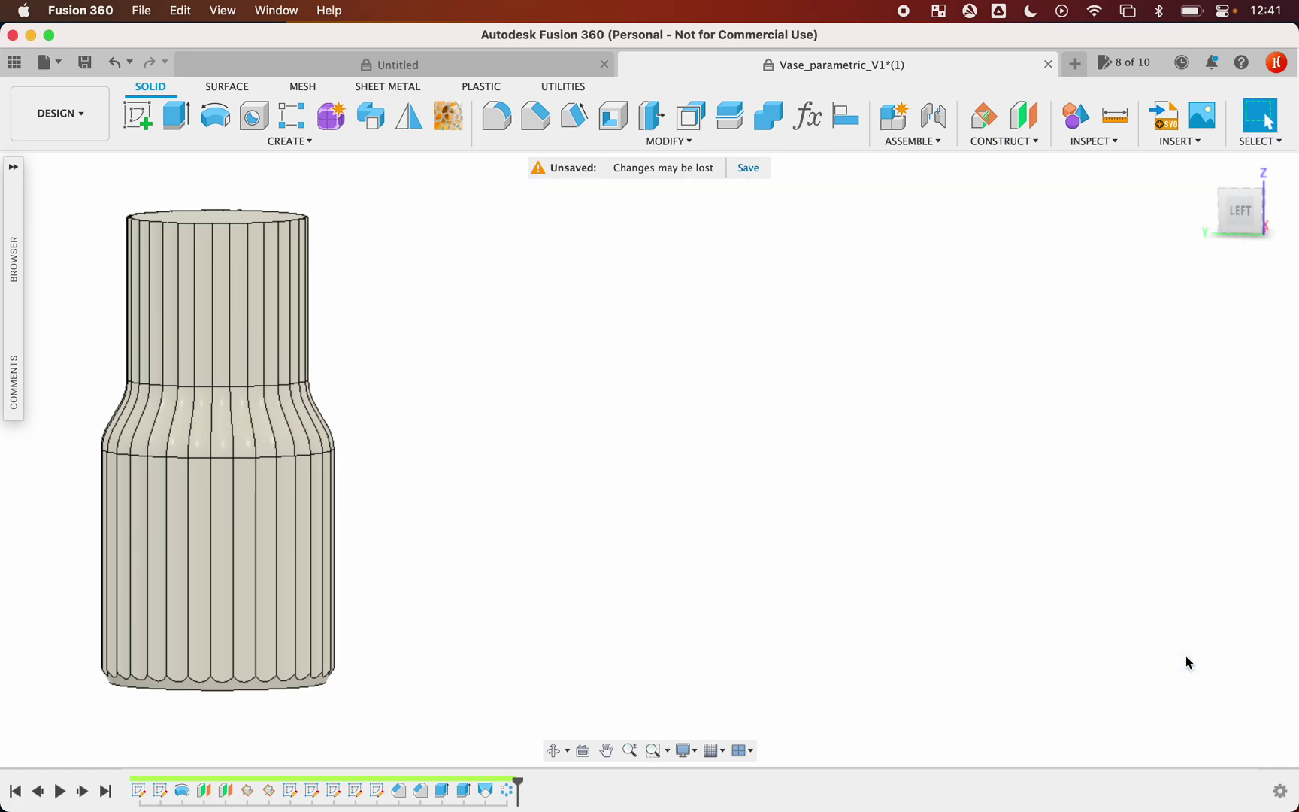
key(F6)
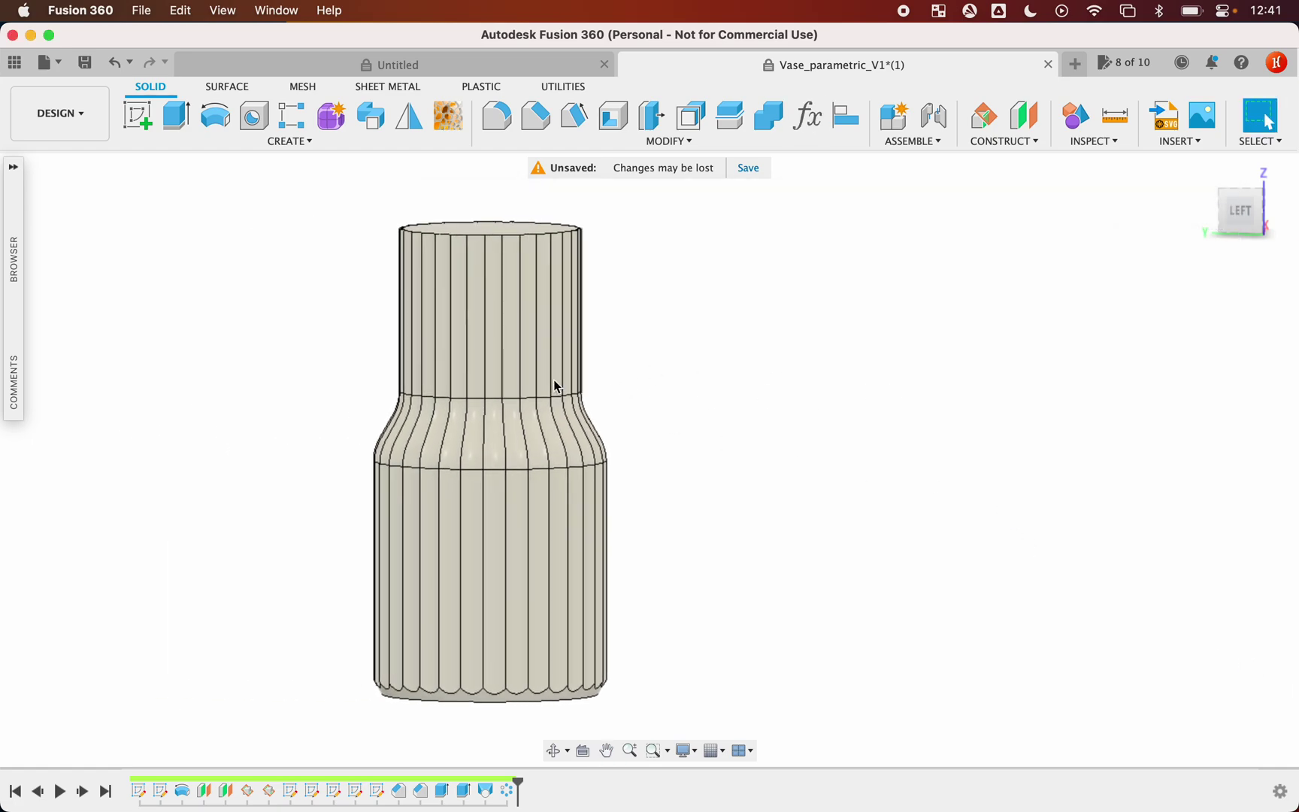
click(508, 375)
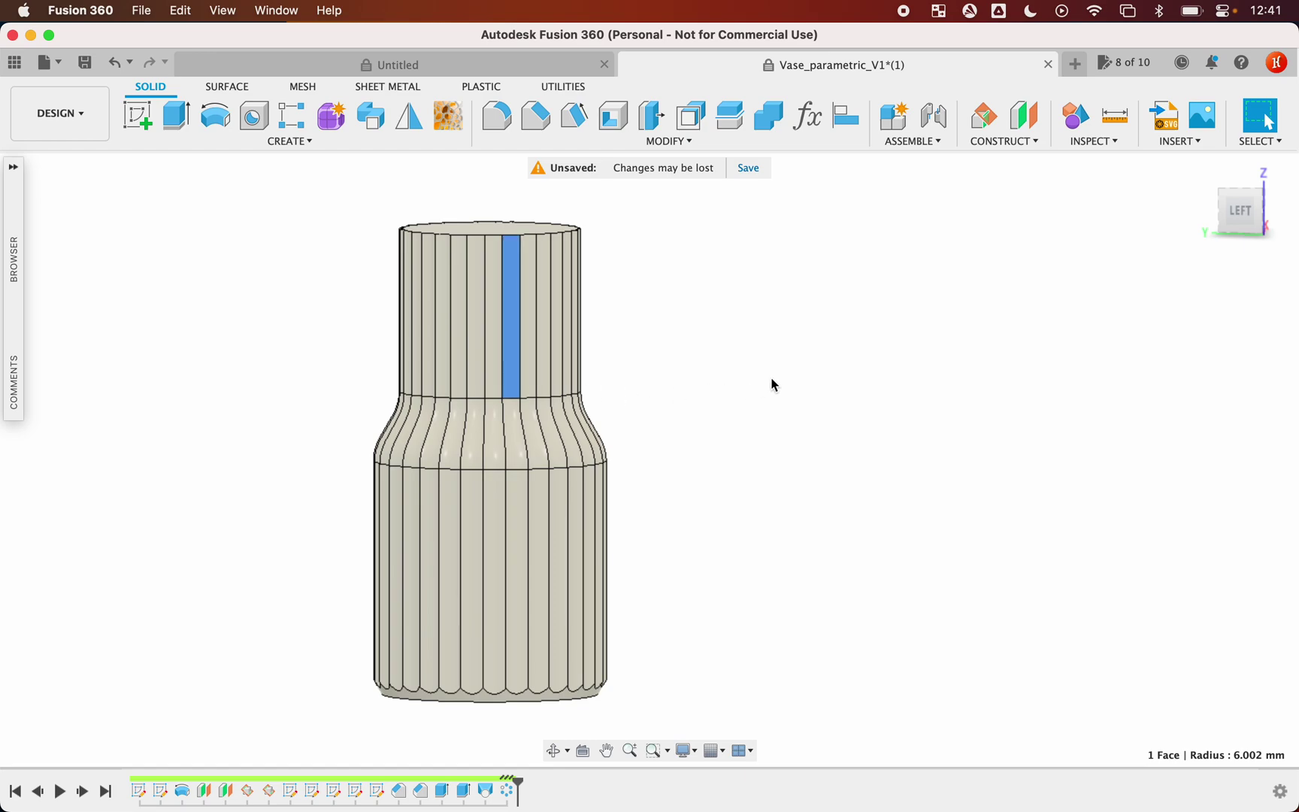
click(771, 380)
click(515, 380)
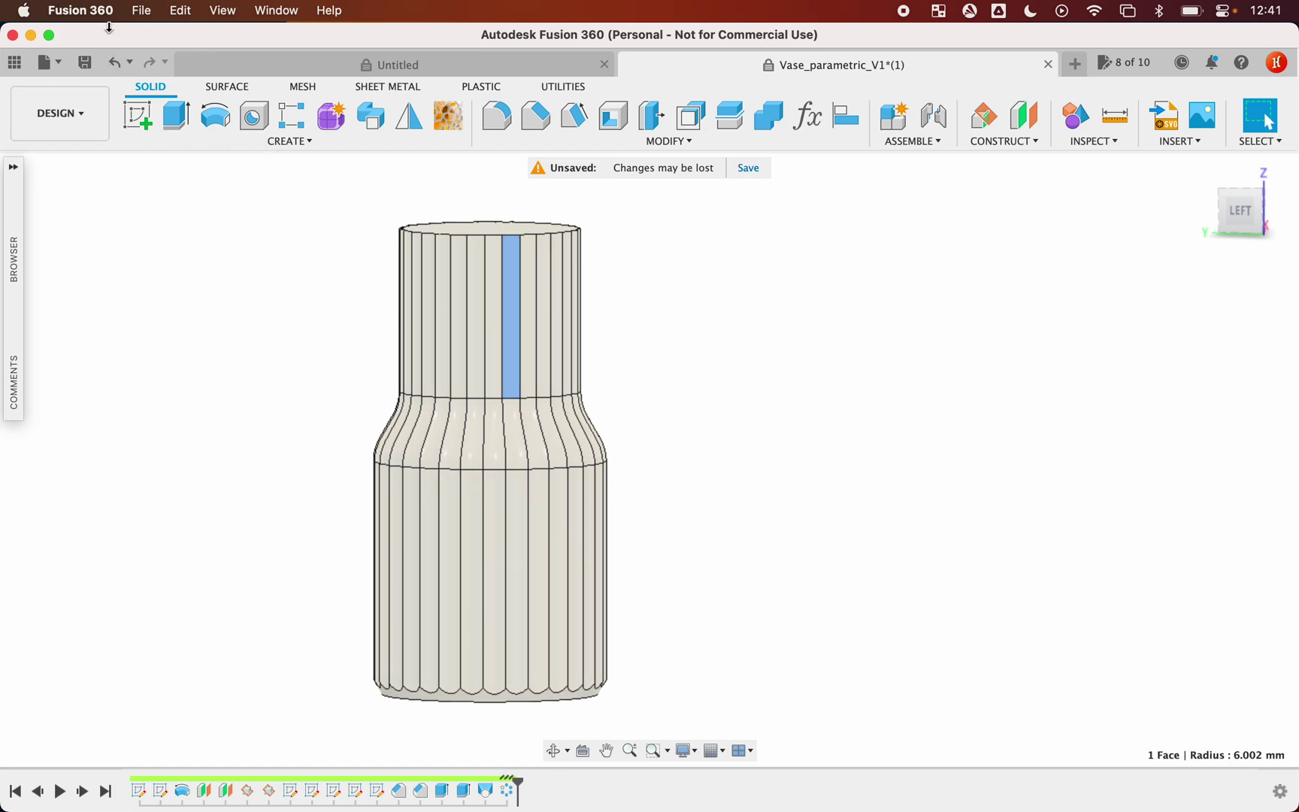
Start a 3D Print export from the File menu with the vase body selected.
click(107, 15)
mouse_move(141, 11)
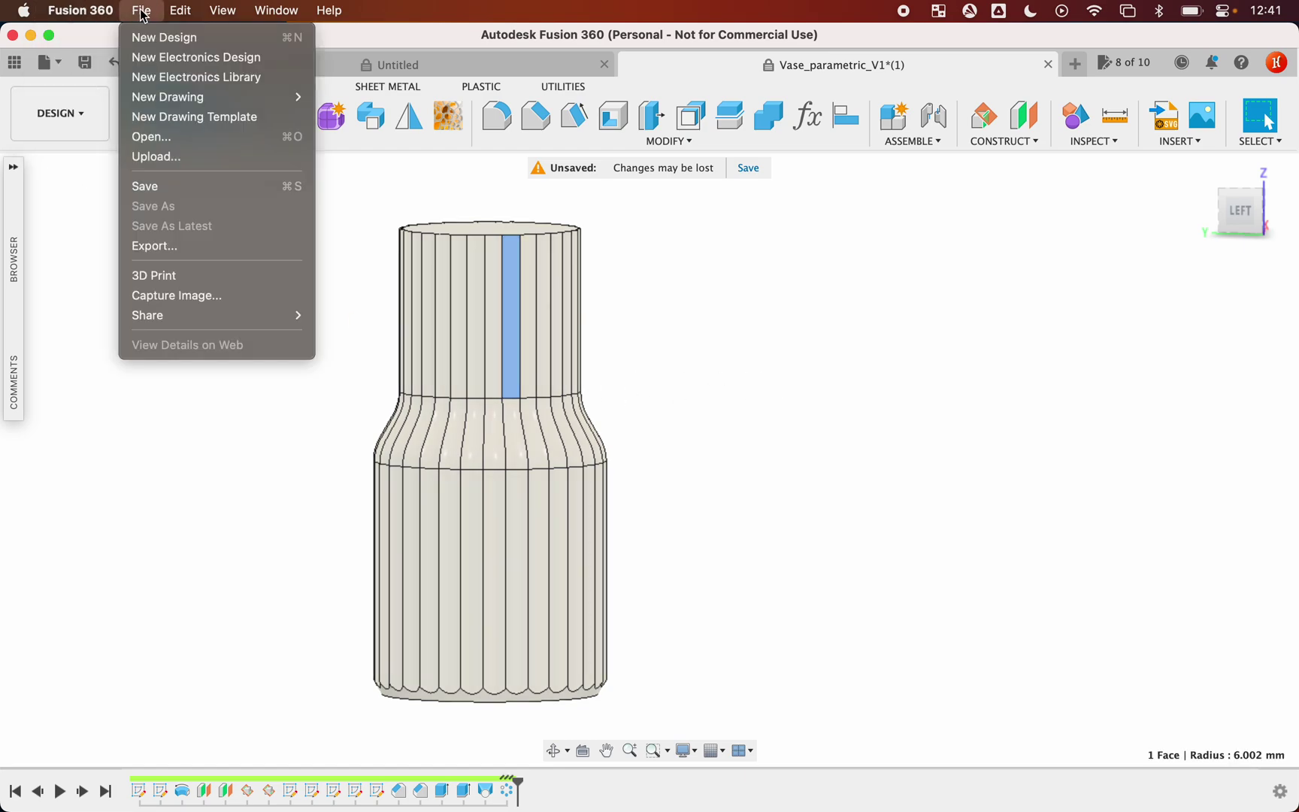
click(170, 276)
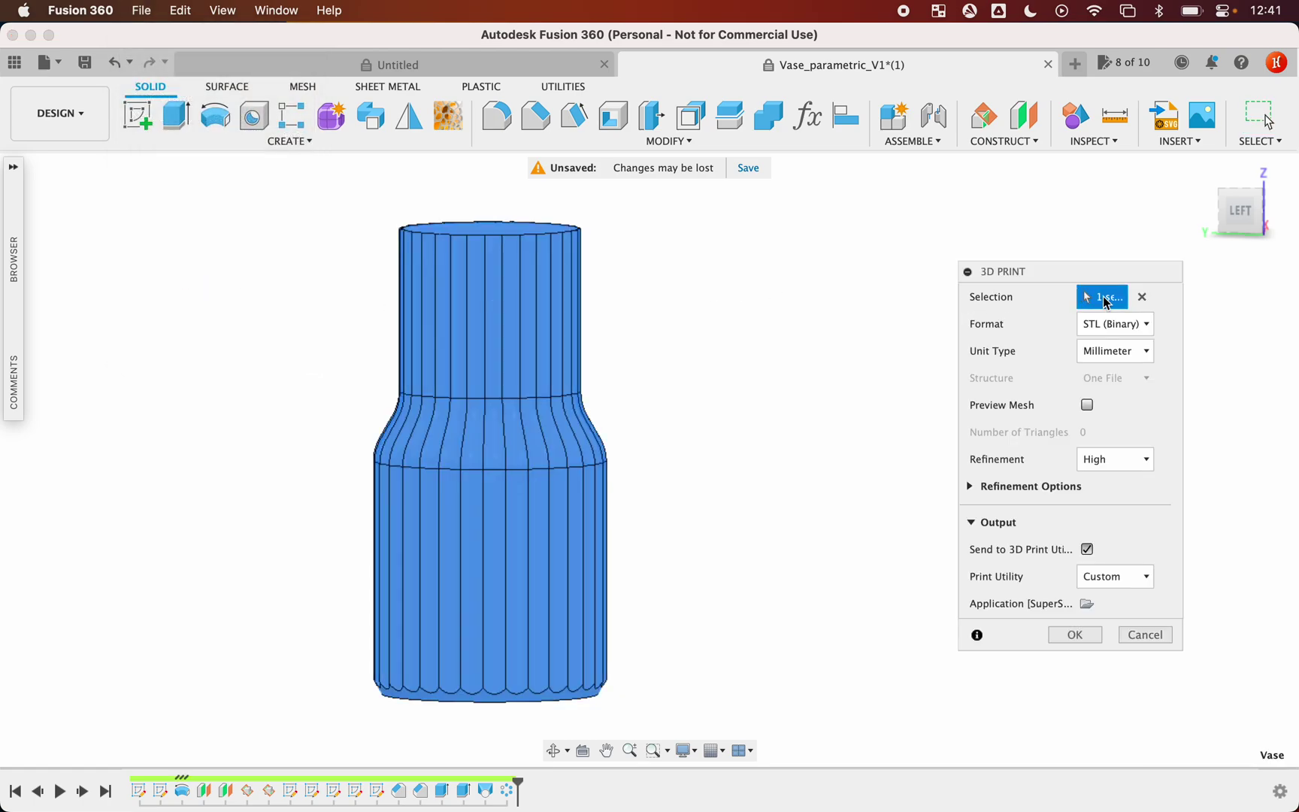
click(1142, 296)
click(571, 325)
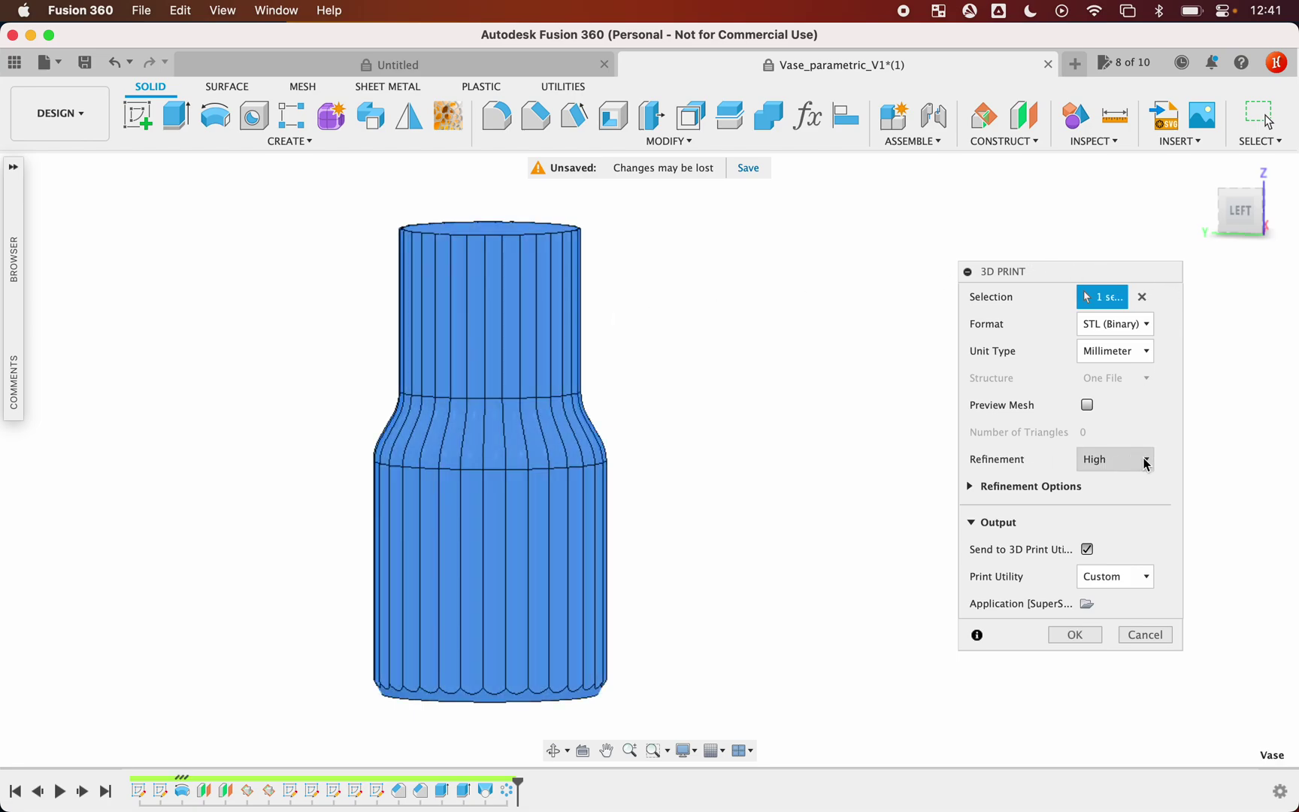
Export the vase as binary STL, millimetres, High refinement, sent to the Custom SuperSlicer utility.
click(972, 522)
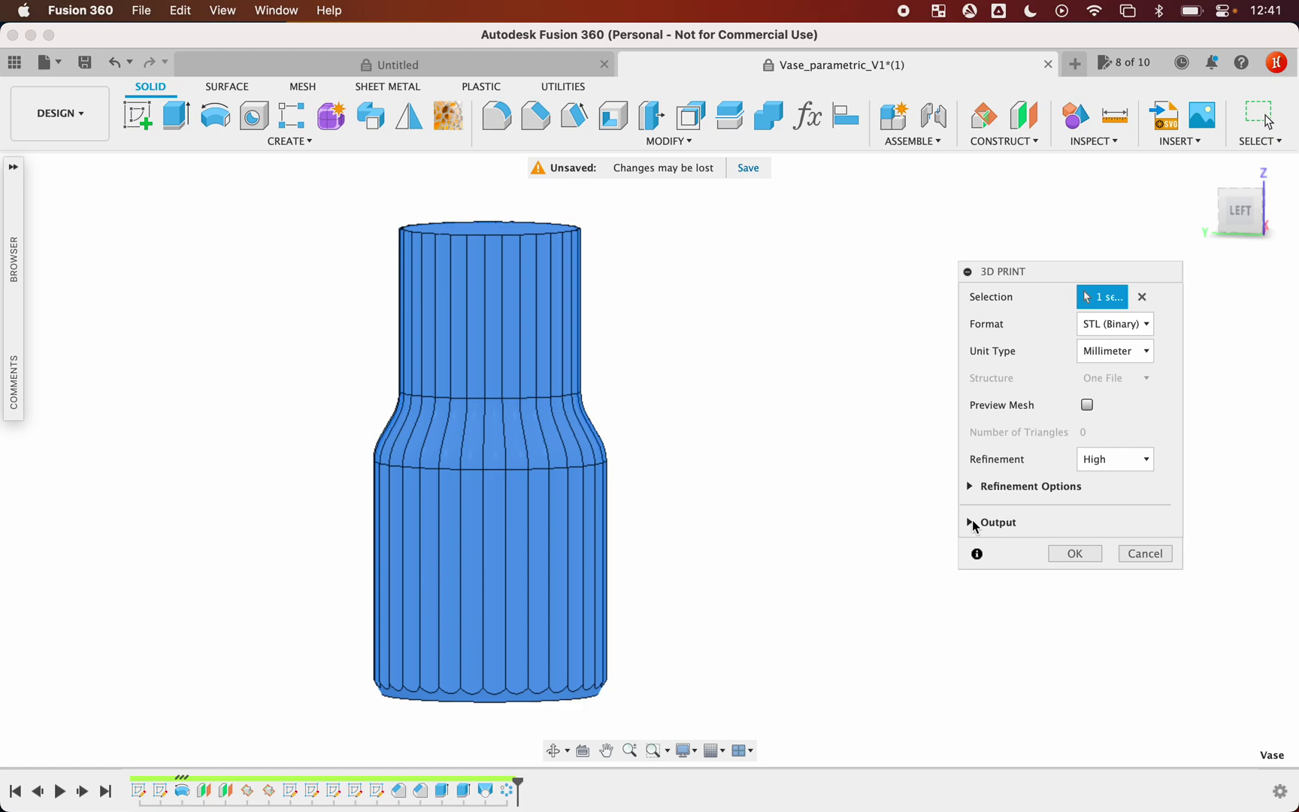
click(972, 522)
click(1089, 551)
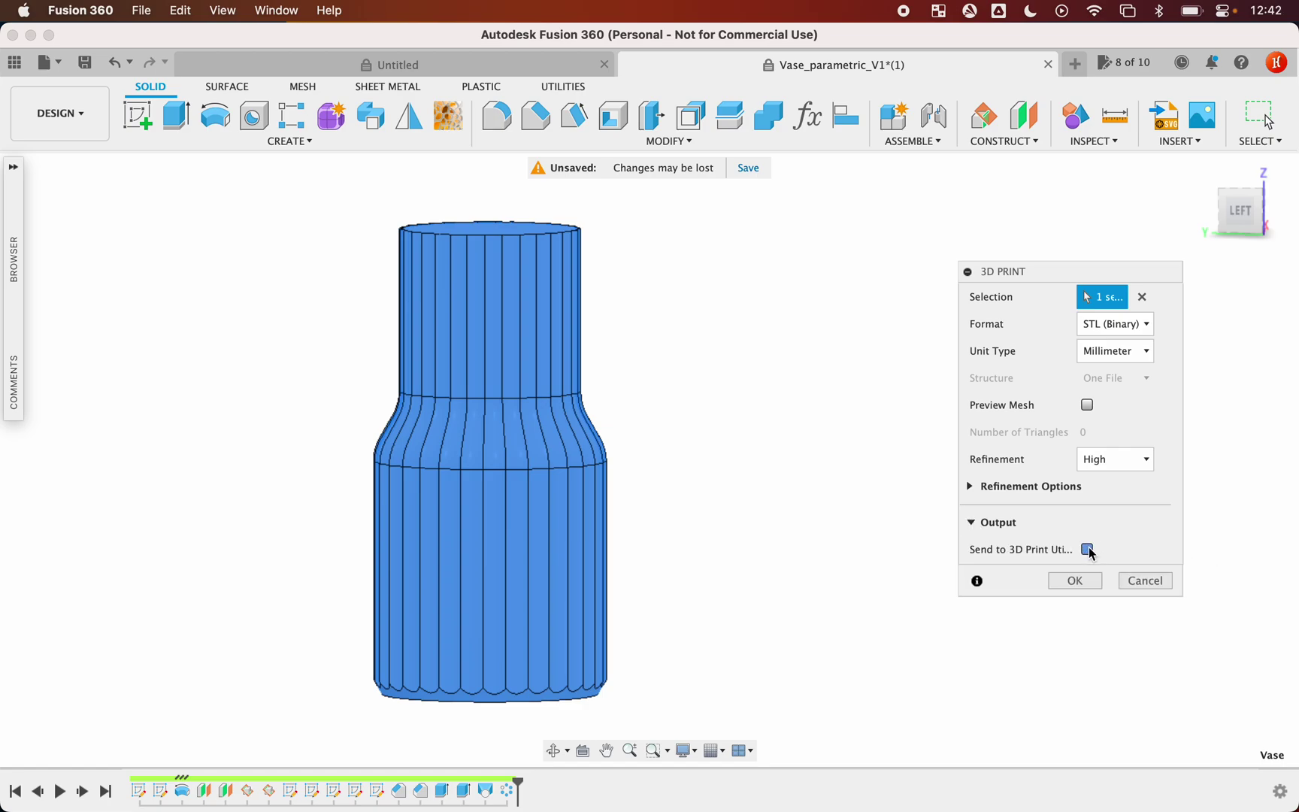
click(1090, 552)
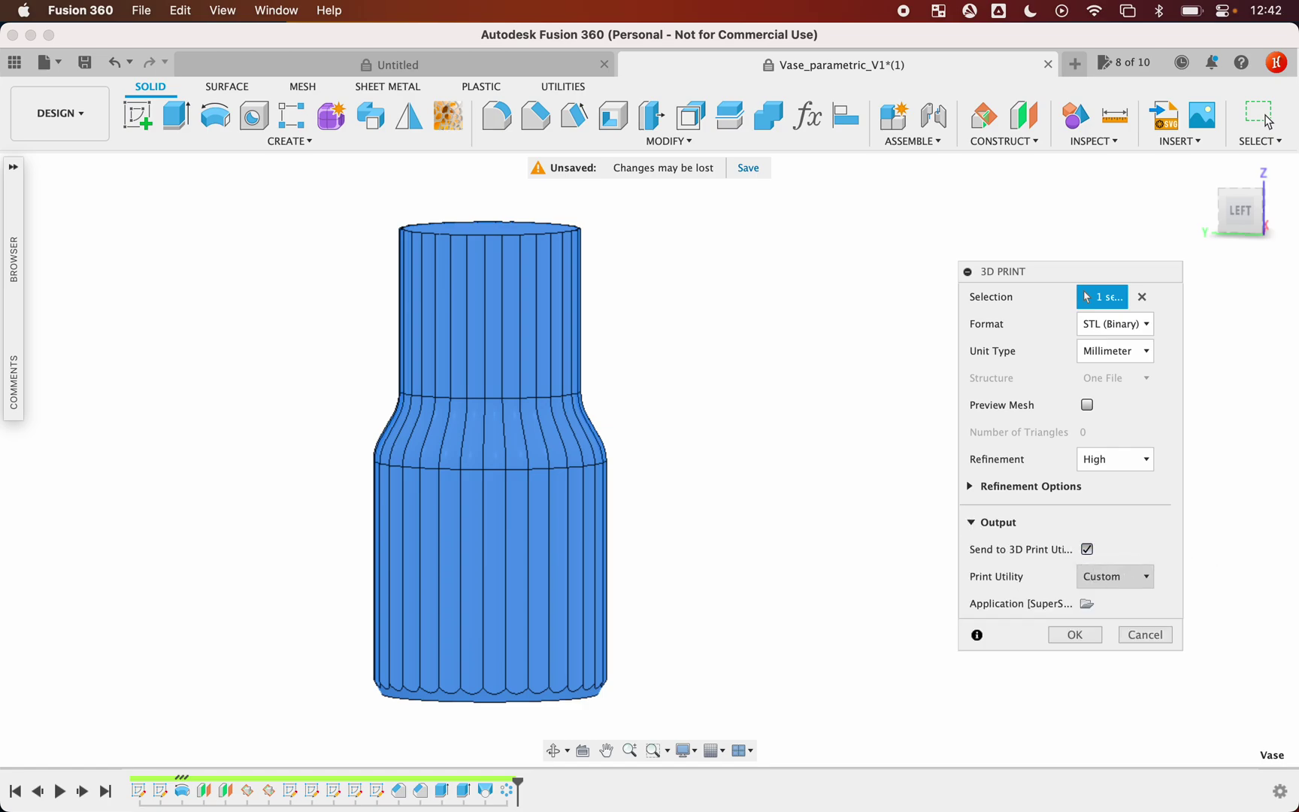
click(1128, 579)
click(1121, 569)
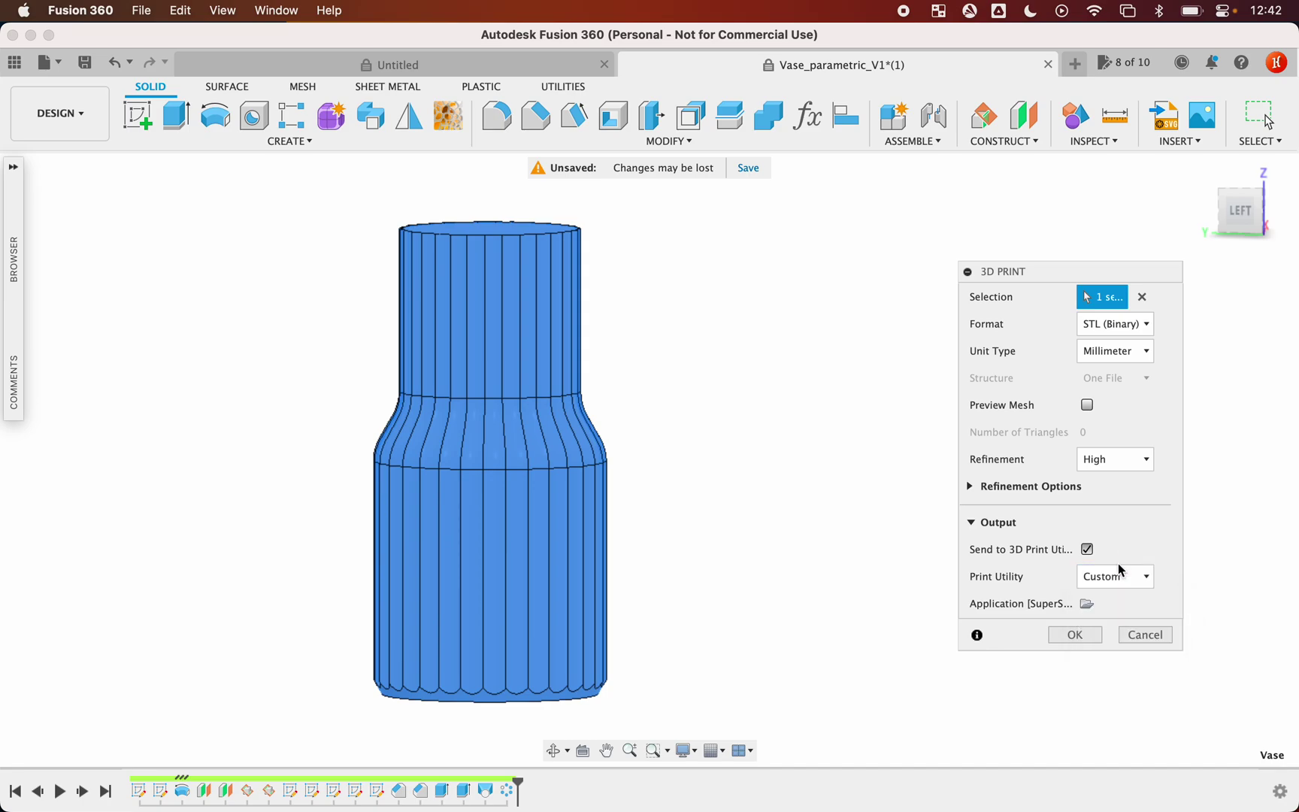
click(1087, 604)
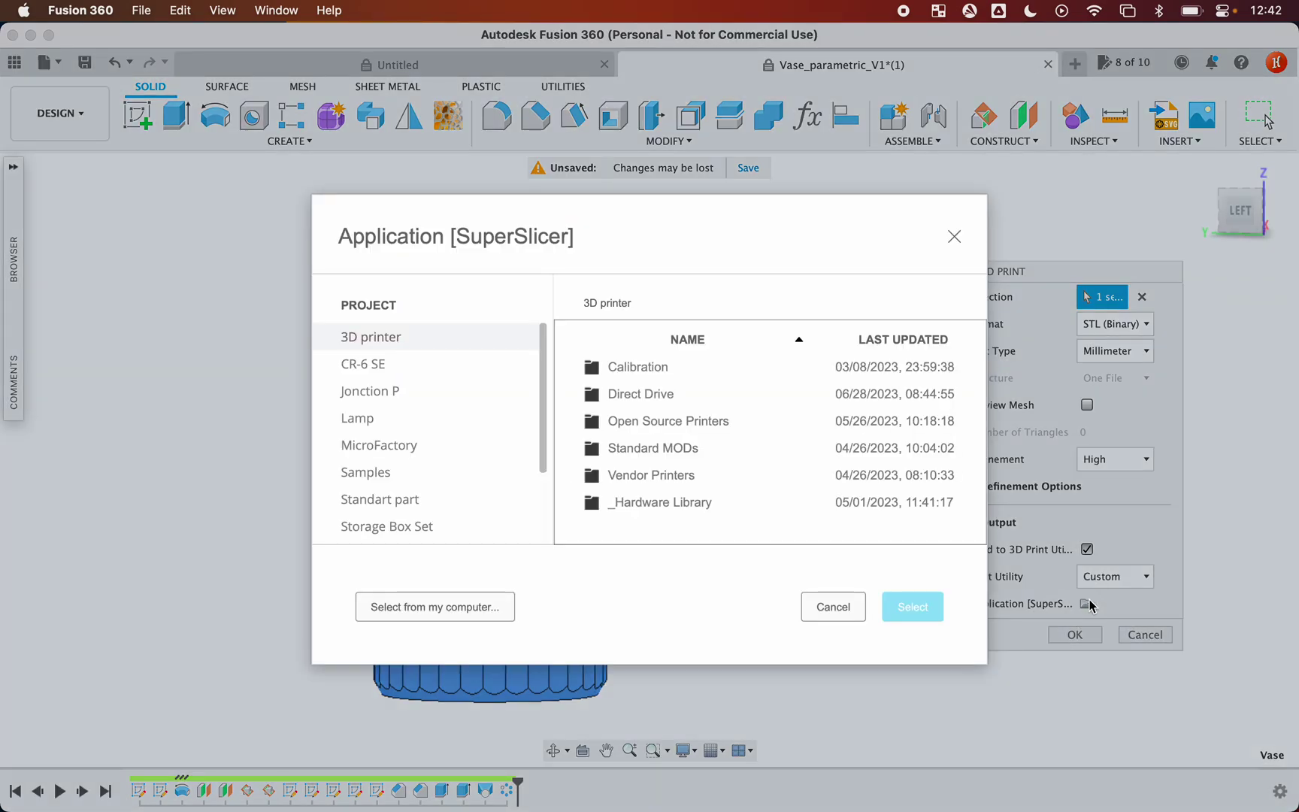
click(954, 236)
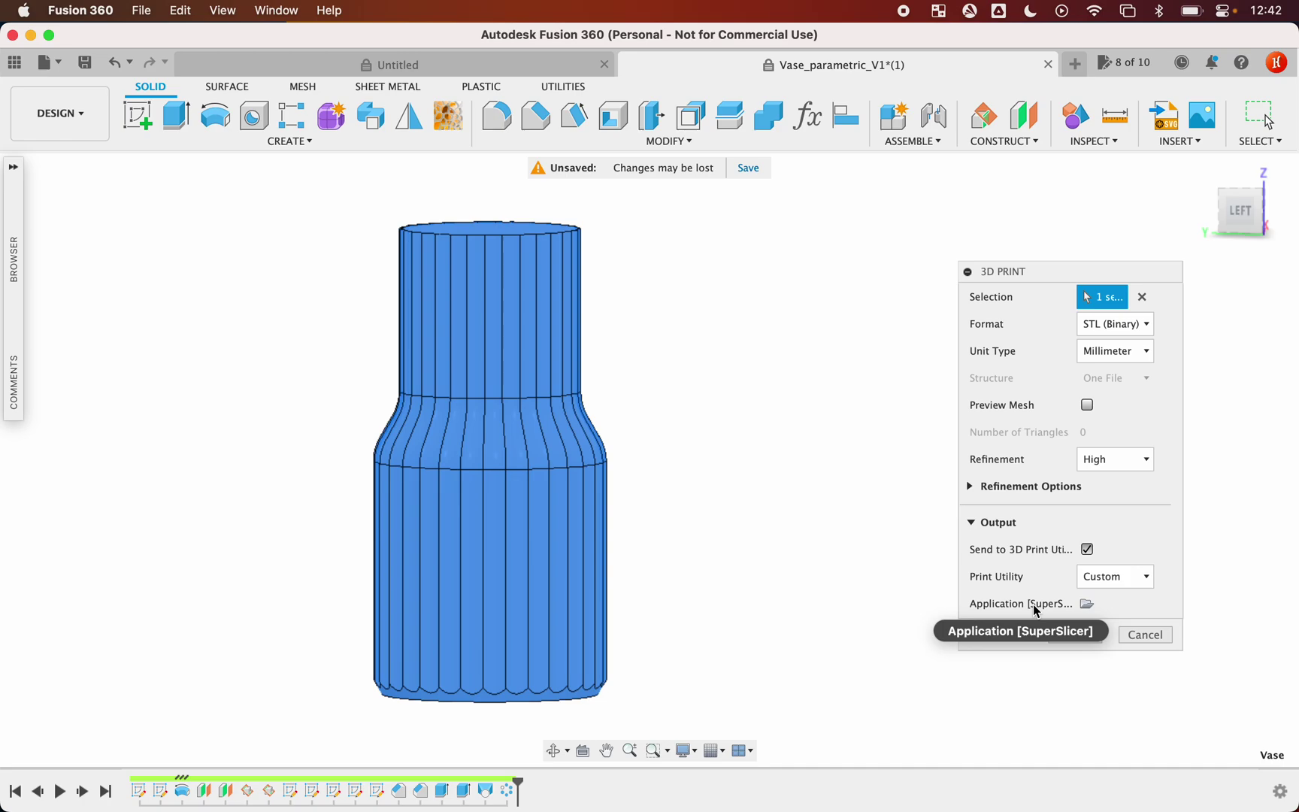
click(1072, 636)
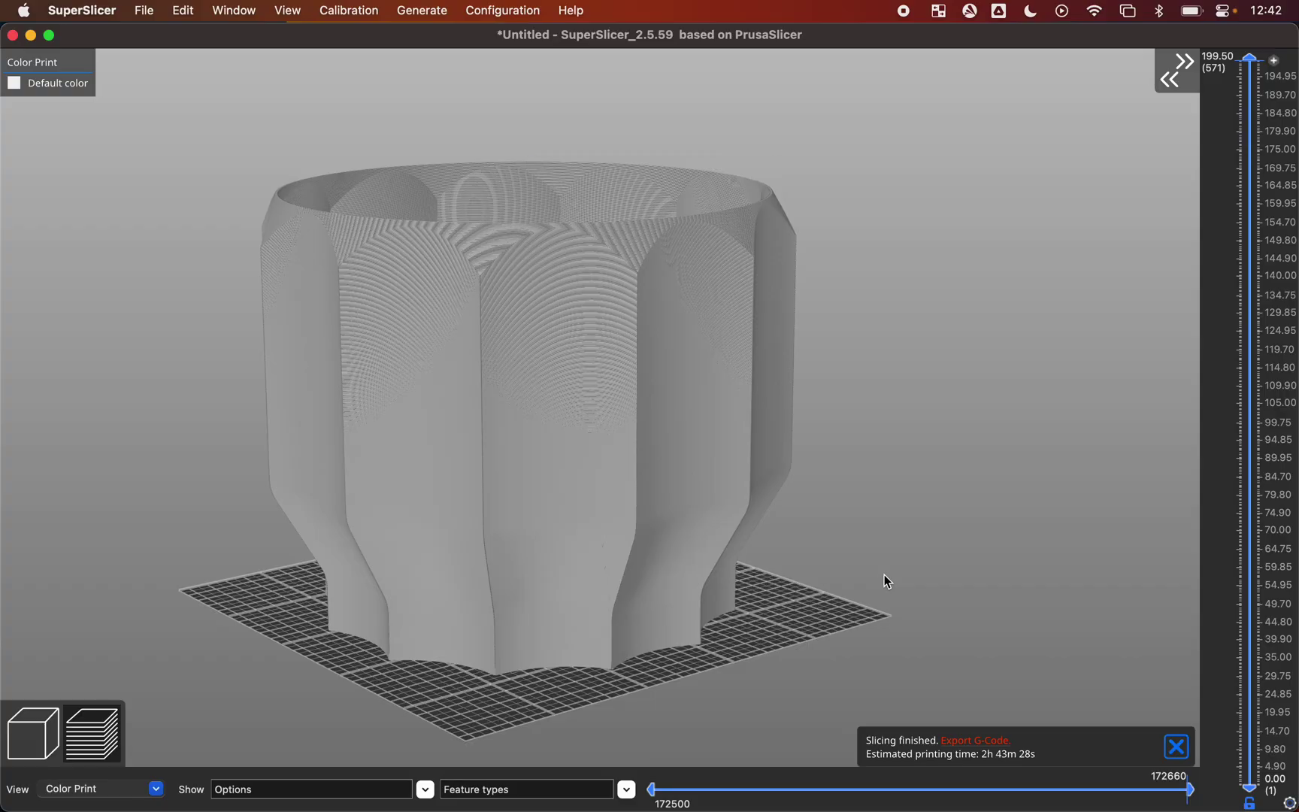
In the 3D editor, use Place on Face to lay the vase on its top face.
key(Tab)
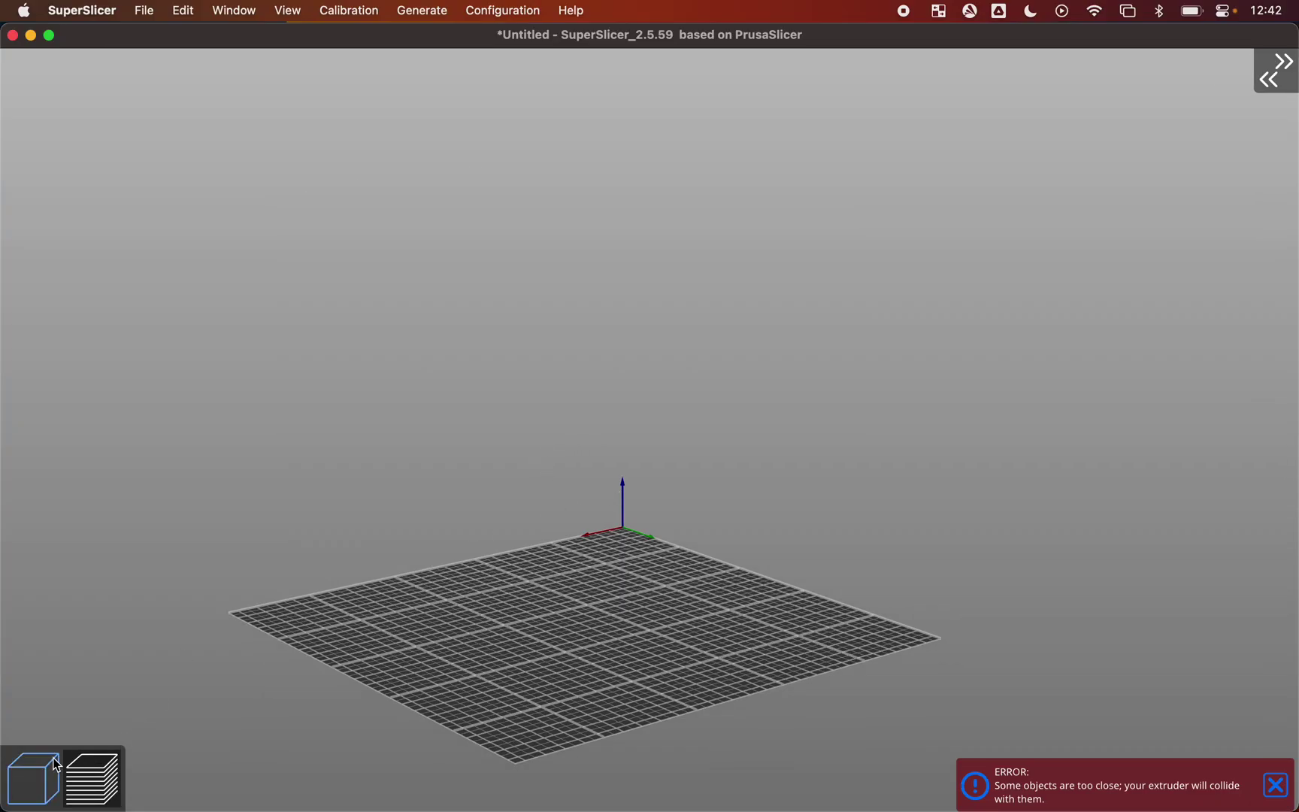
click(557, 349)
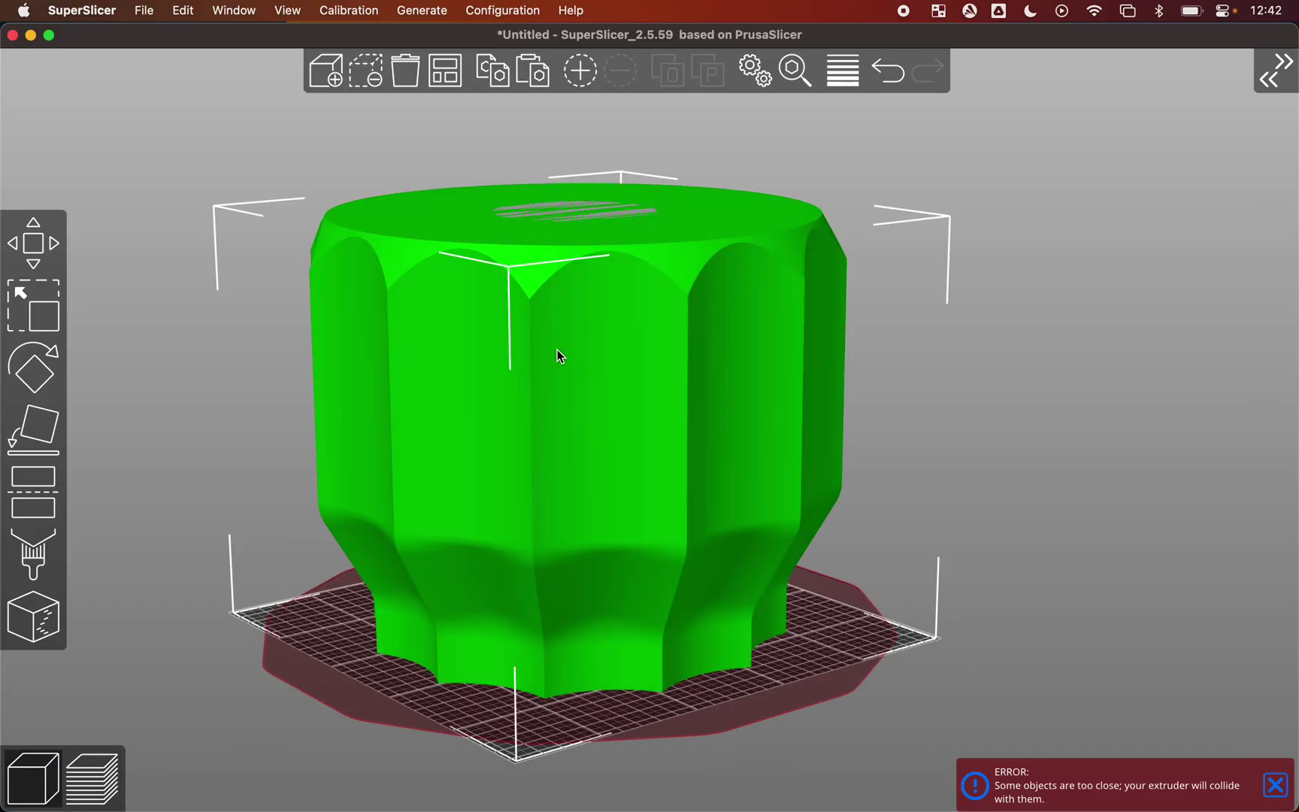
click(730, 372)
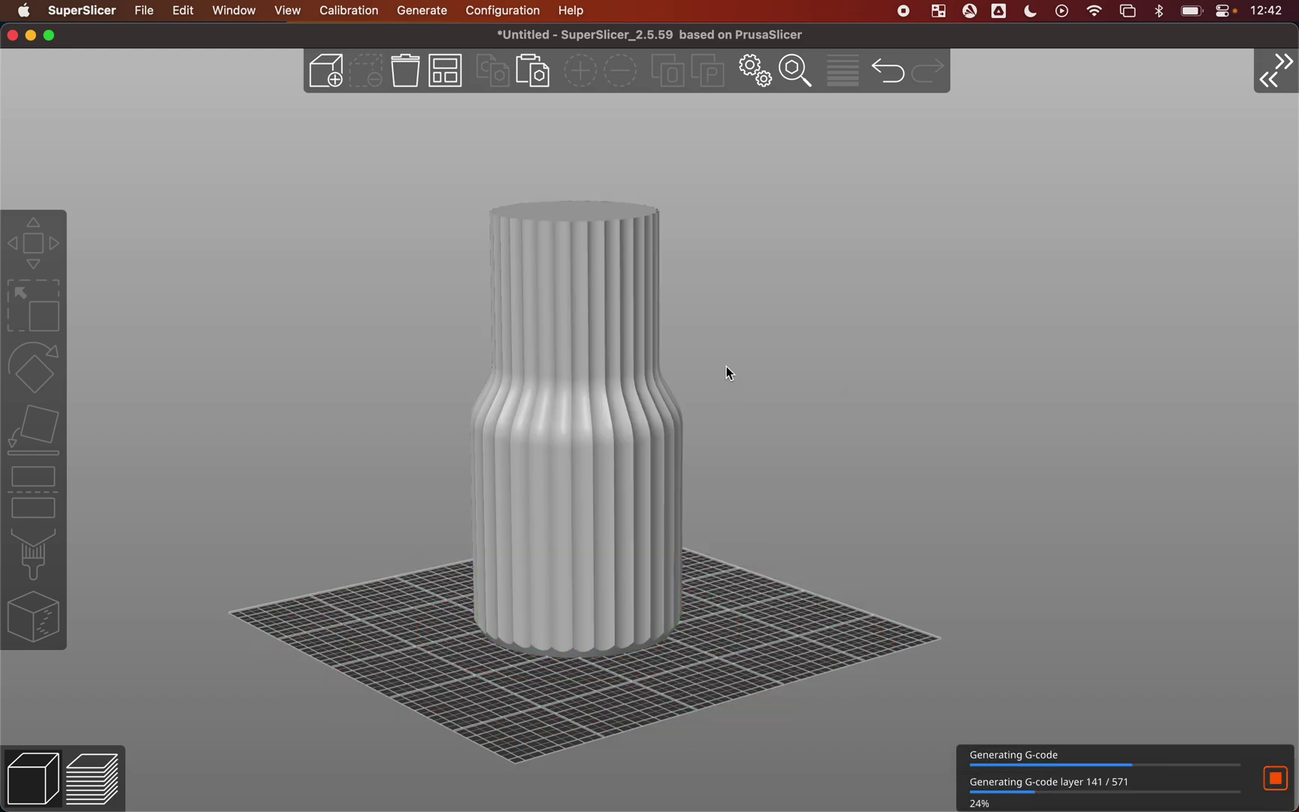
mouse_move(750, 367)
middle_down()
mouse_move(719, 397)
mouse_move(765, 347)
middle_up()
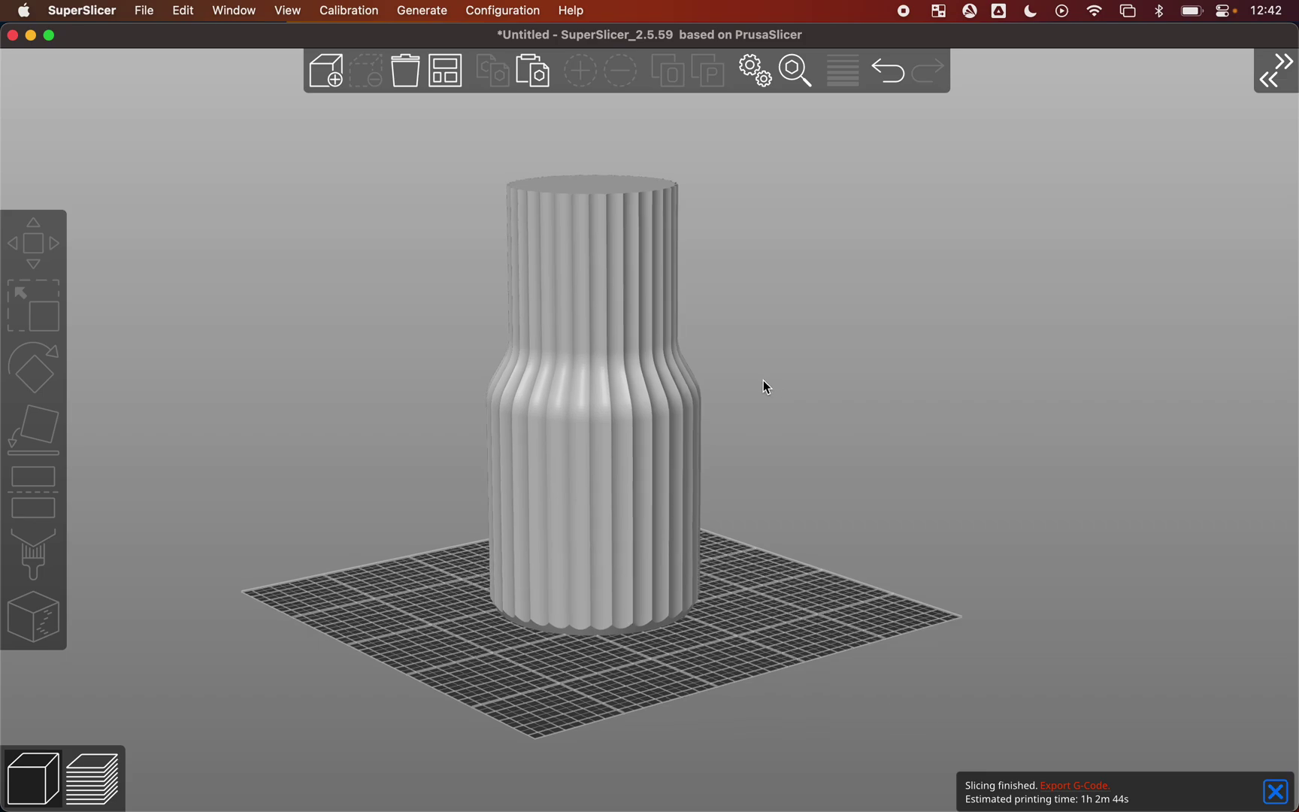
drag(767, 355, 737, 490)
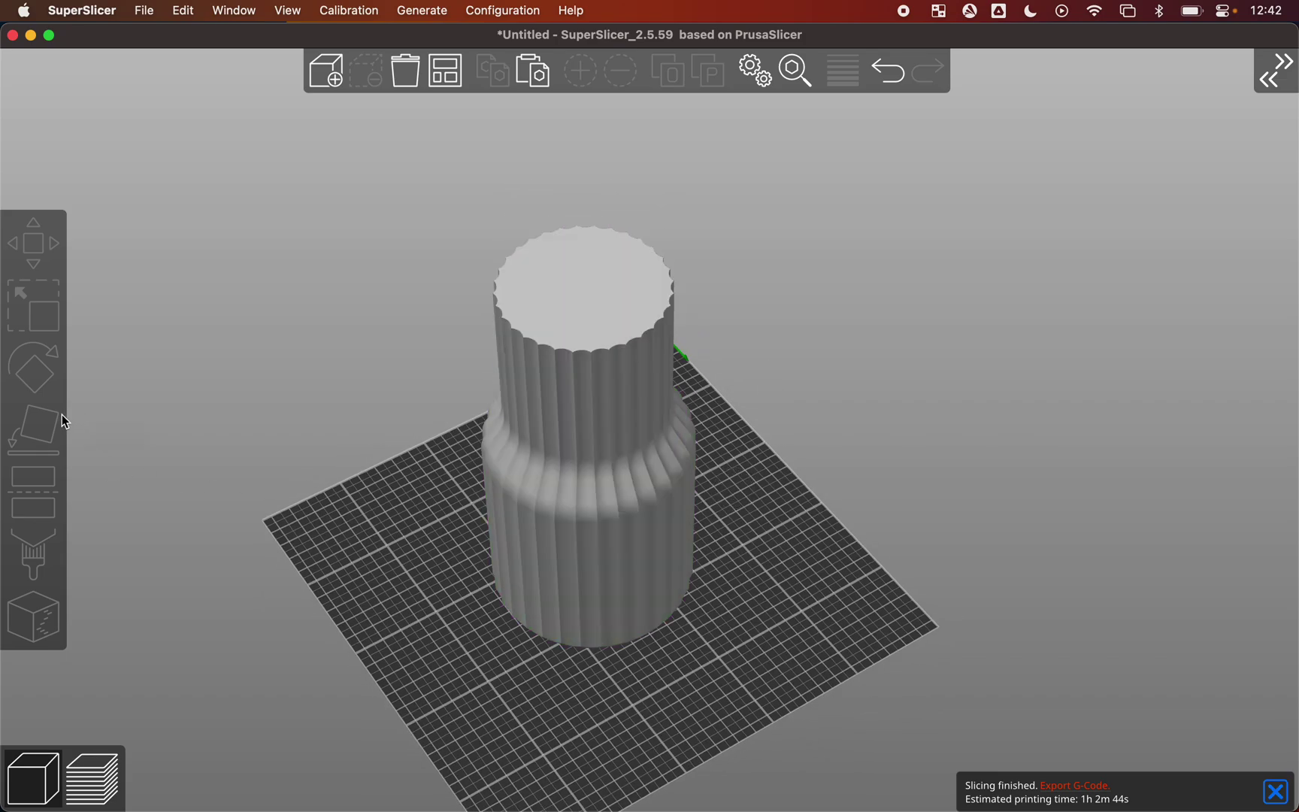
click(539, 339)
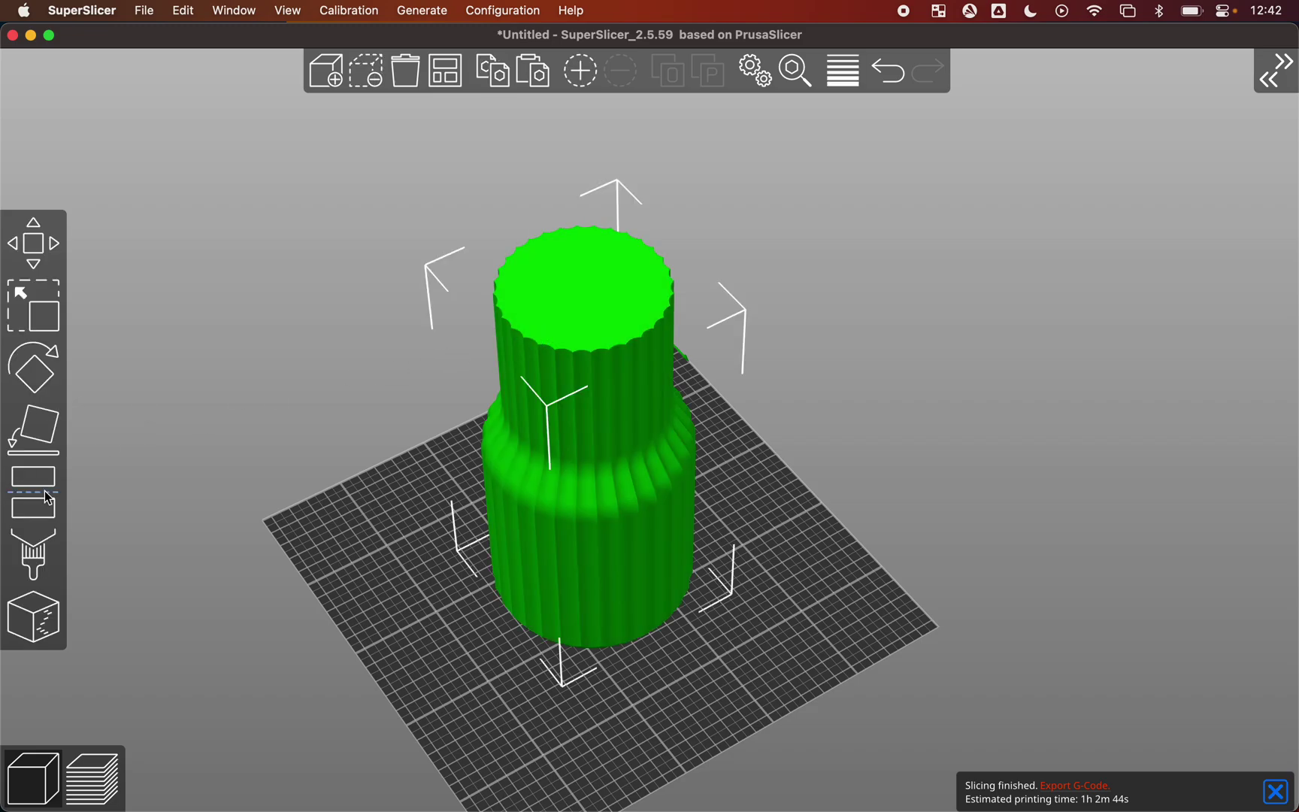
click(33, 430)
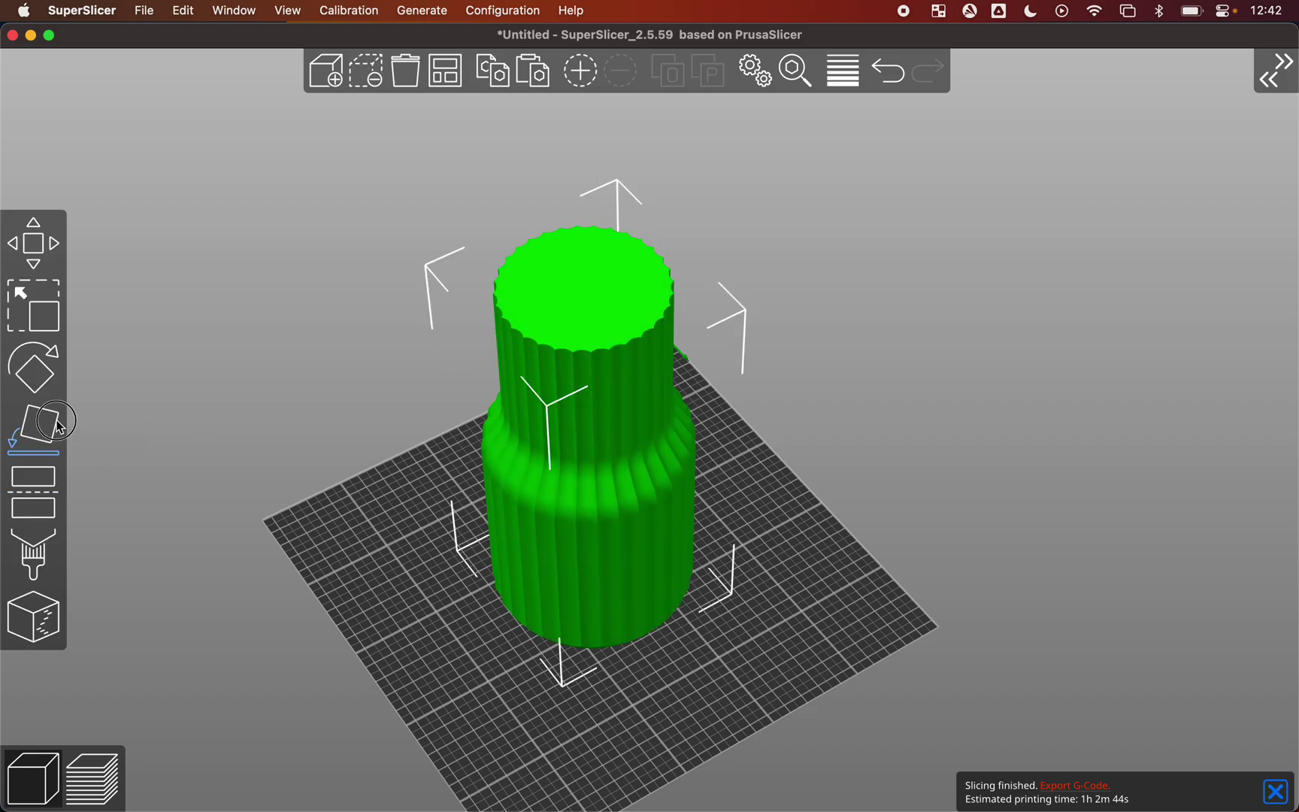
click(554, 290)
Show the sliced G-code preview of the upside-down vase.
mouse_move(426, 579)
mouse_down()
mouse_move(430, 559)
mouse_move(431, 575)
mouse_up()
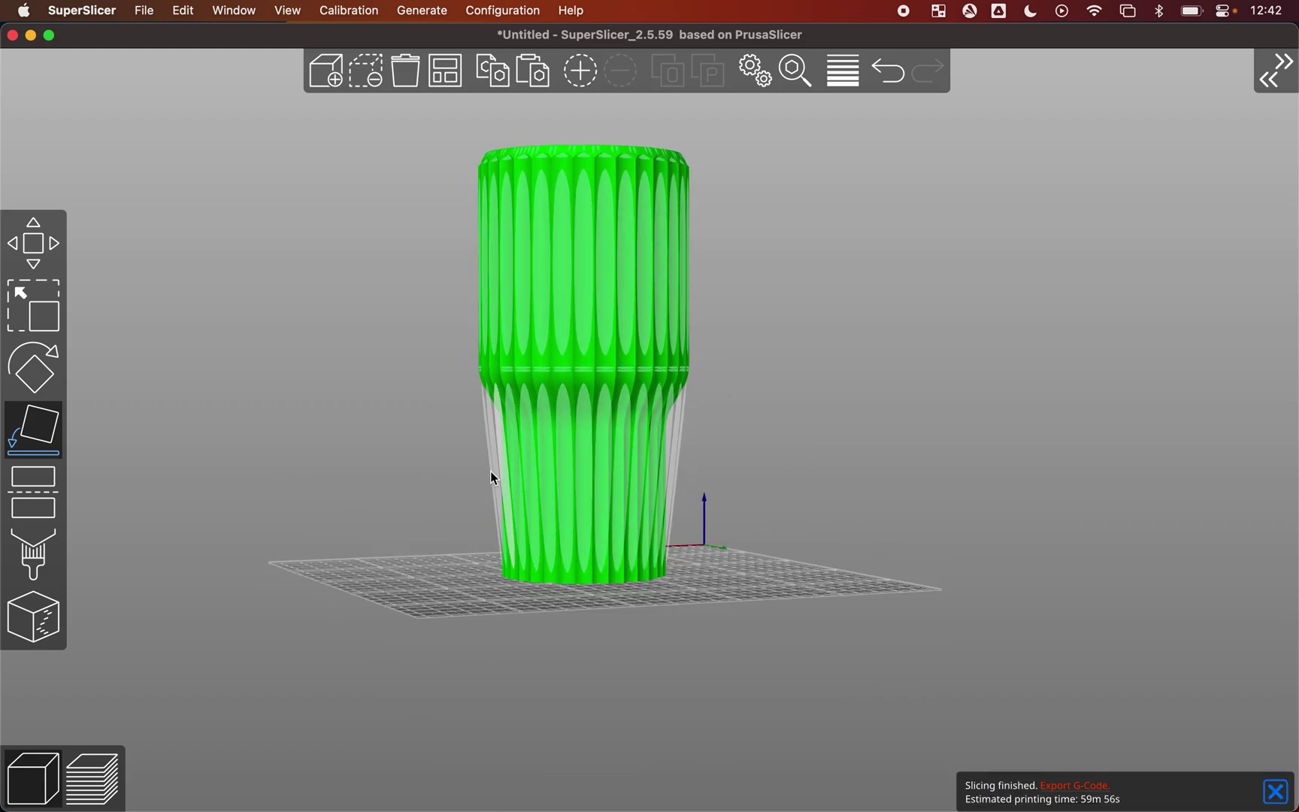
click(93, 778)
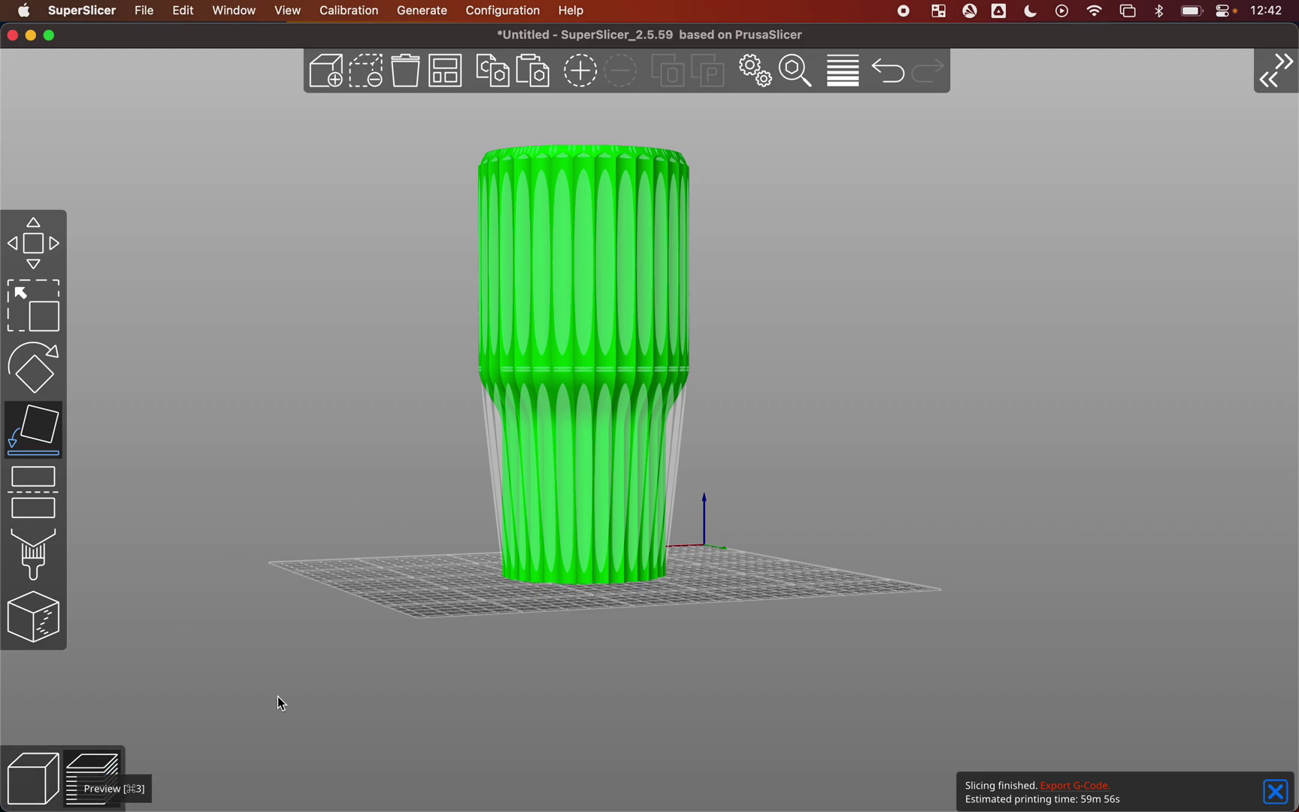
drag(379, 456, 468, 400)
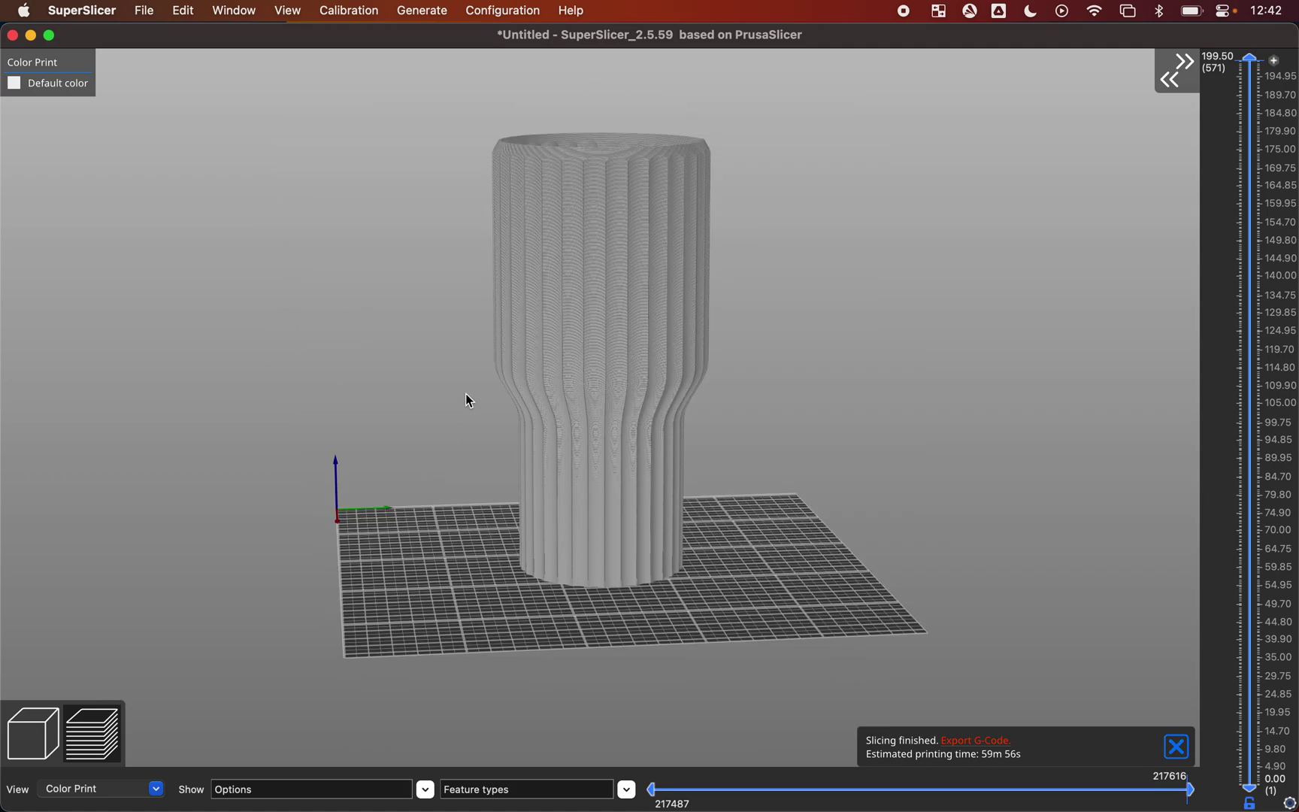